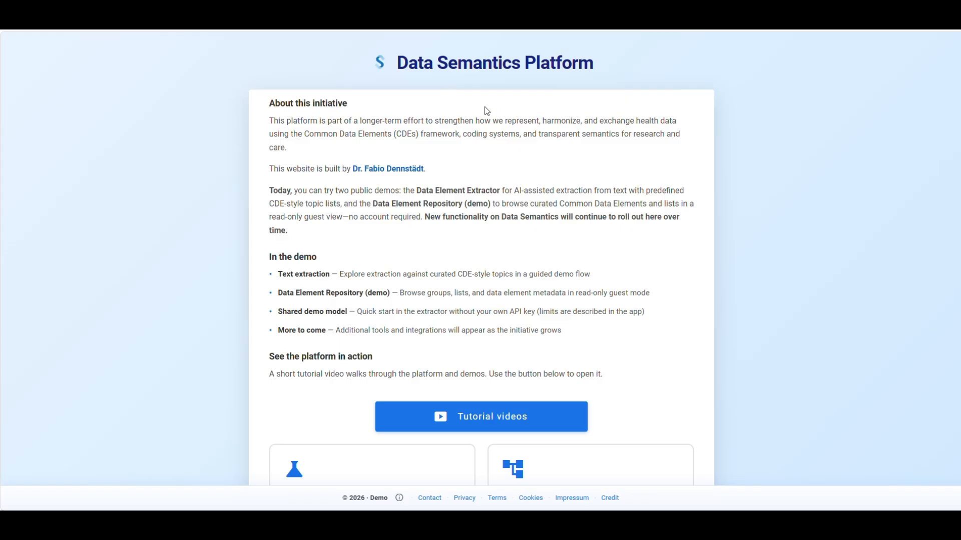
Open the Data Element Repository demo and start a new list named "Recipe analyzer"
scroll(486, 109, "down", 3)
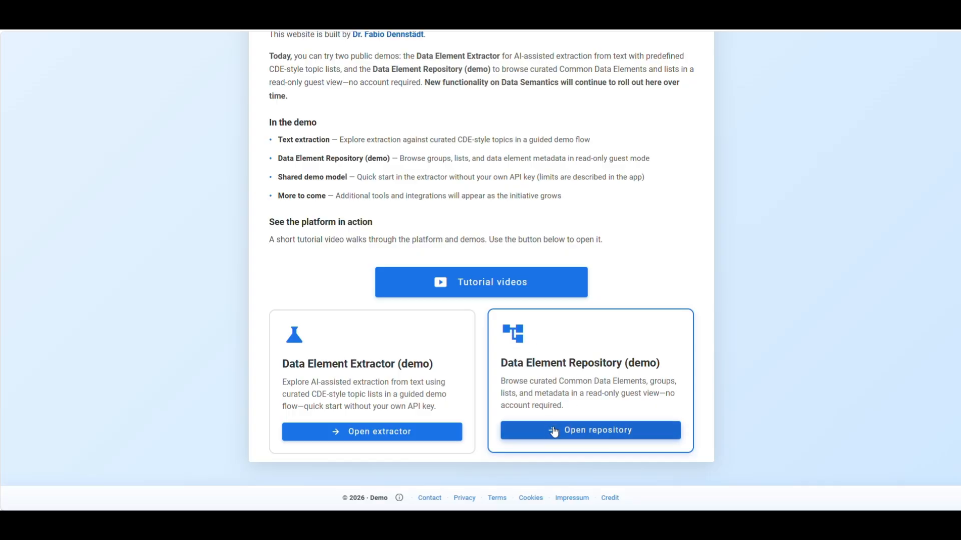
left_click(554, 431)
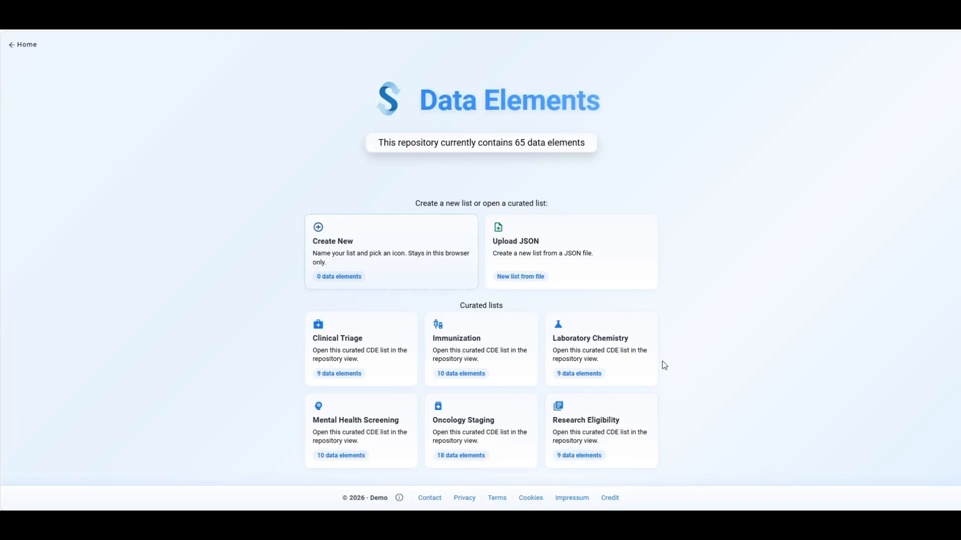
left_click(375, 271)
left_click(435, 269)
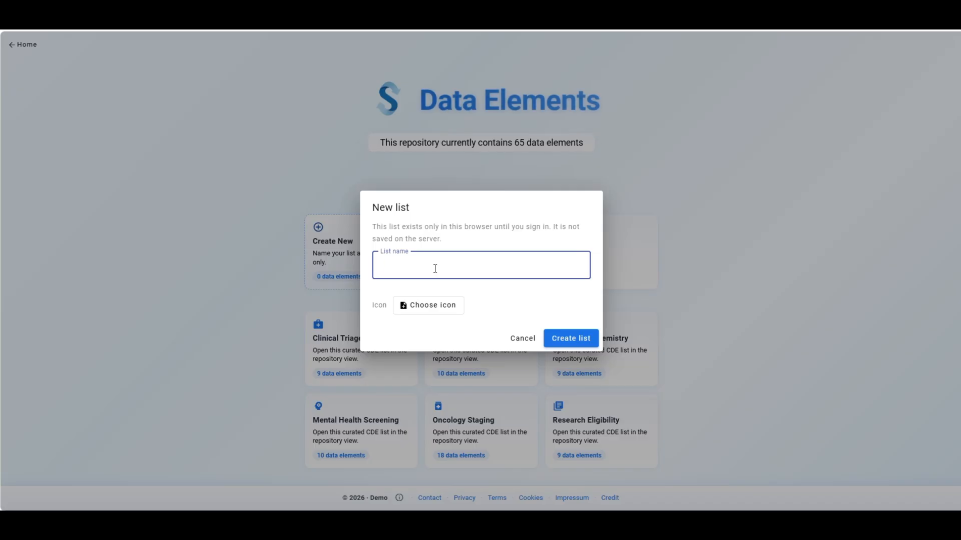
type("Recipe")
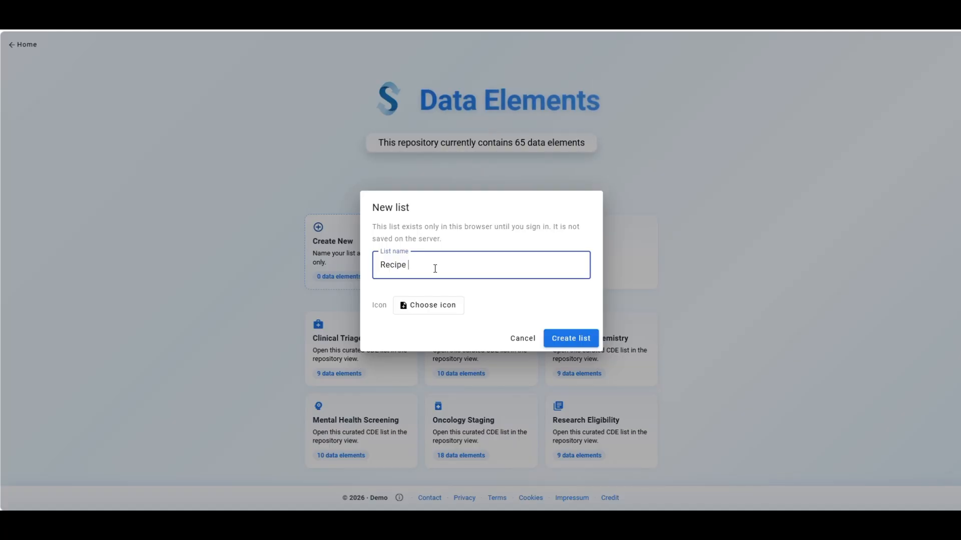
type(" analyzer")
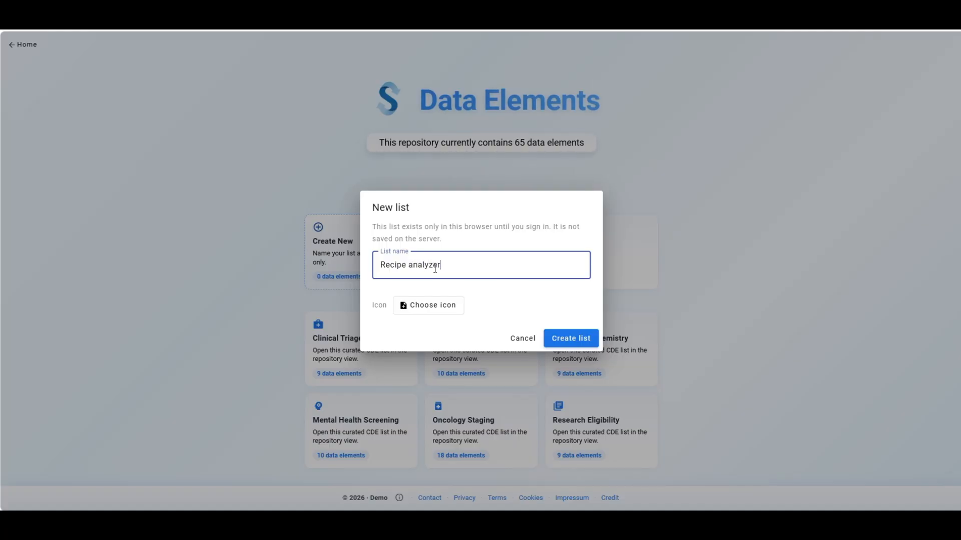
Assign the format_list_bulleted icon to the new list and create it
left_click(446, 310)
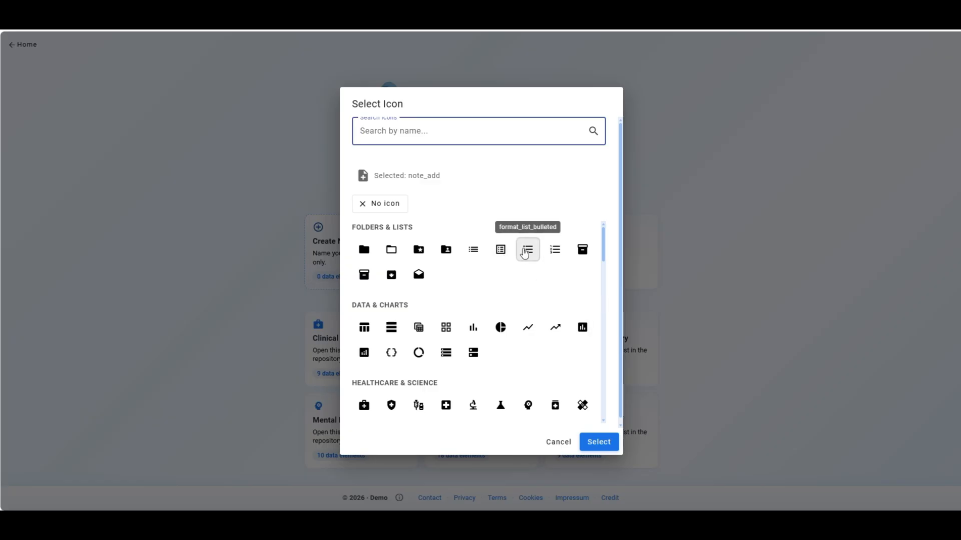
left_click(525, 253)
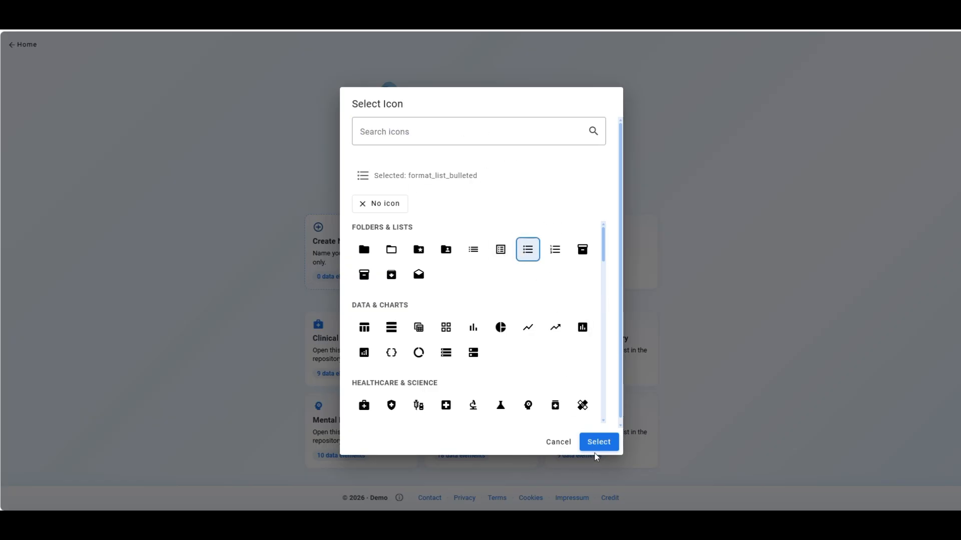
left_click(599, 441)
left_click(565, 338)
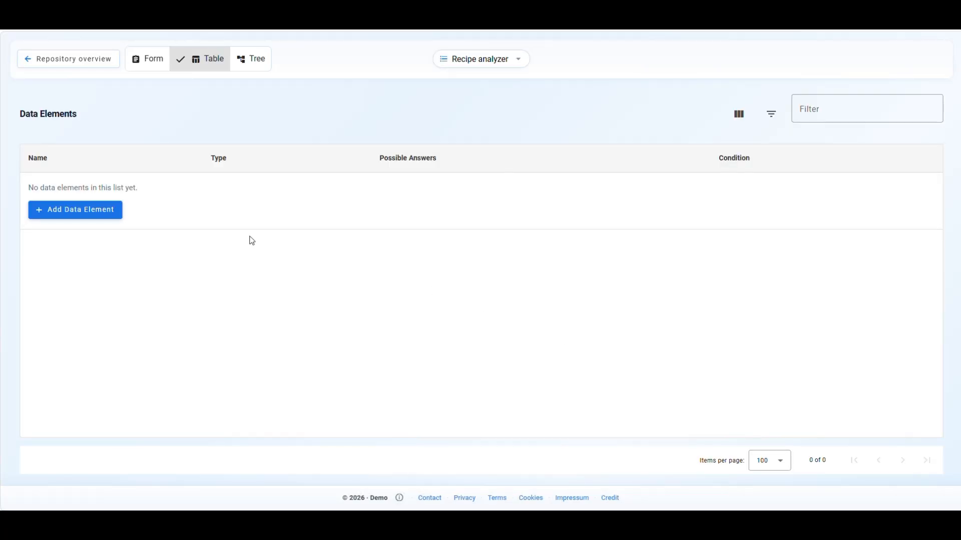
In the form view, add a data element named "Ingredients" of type Group
left_click(99, 217)
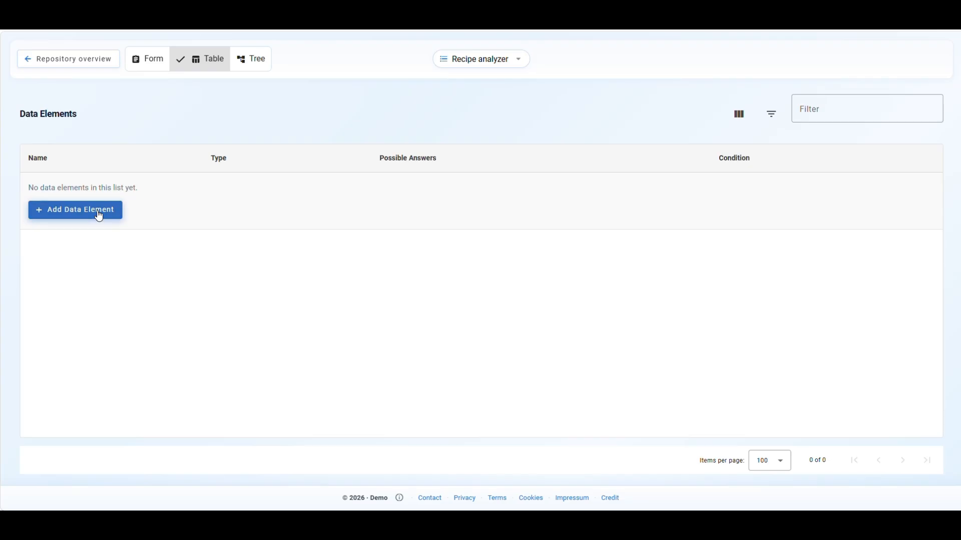
left_click(150, 59)
left_click(74, 175)
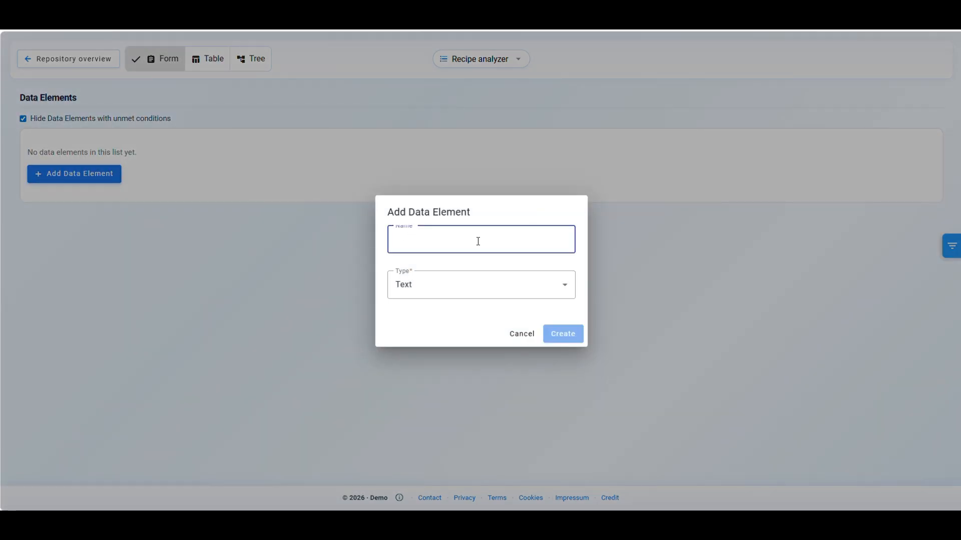
type("P")
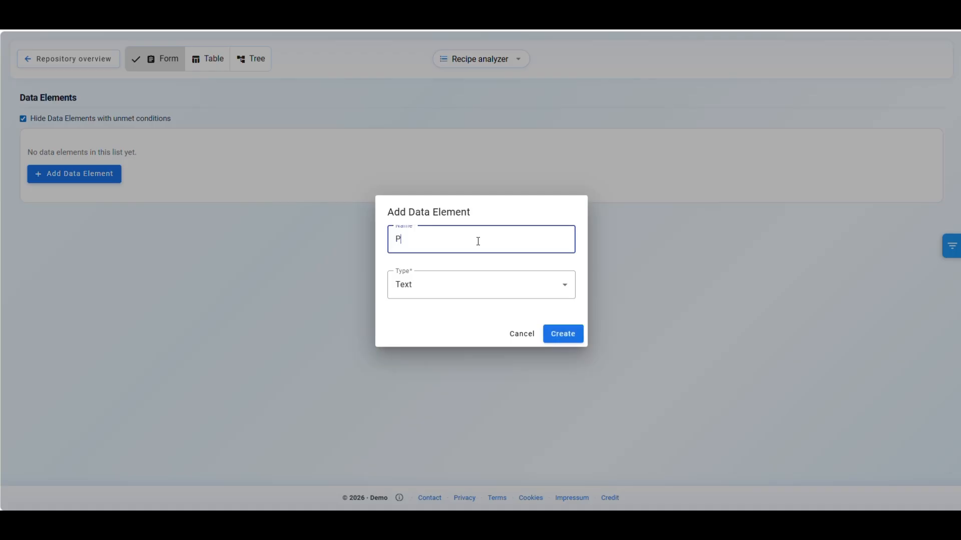
type("ngredients")
left_click(459, 294)
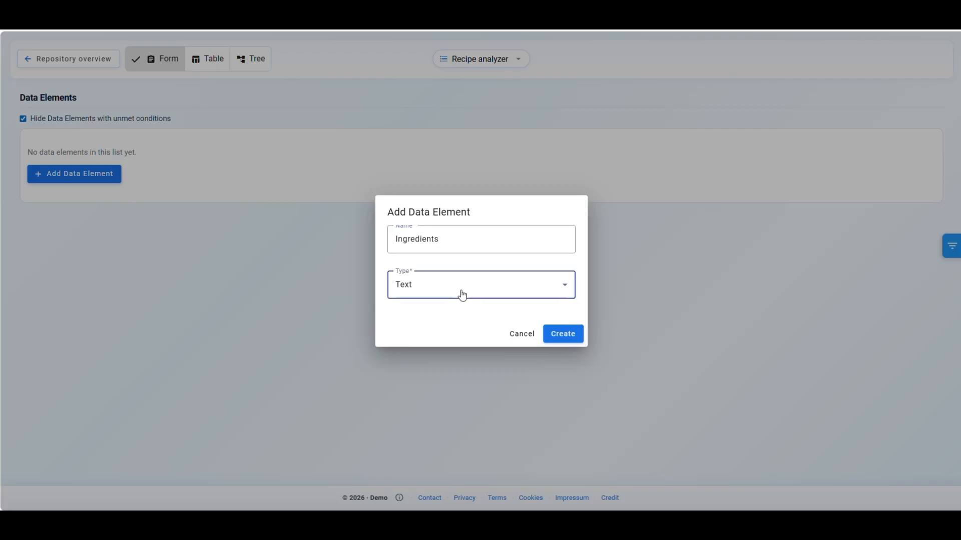
left_click(437, 412)
left_click(566, 335)
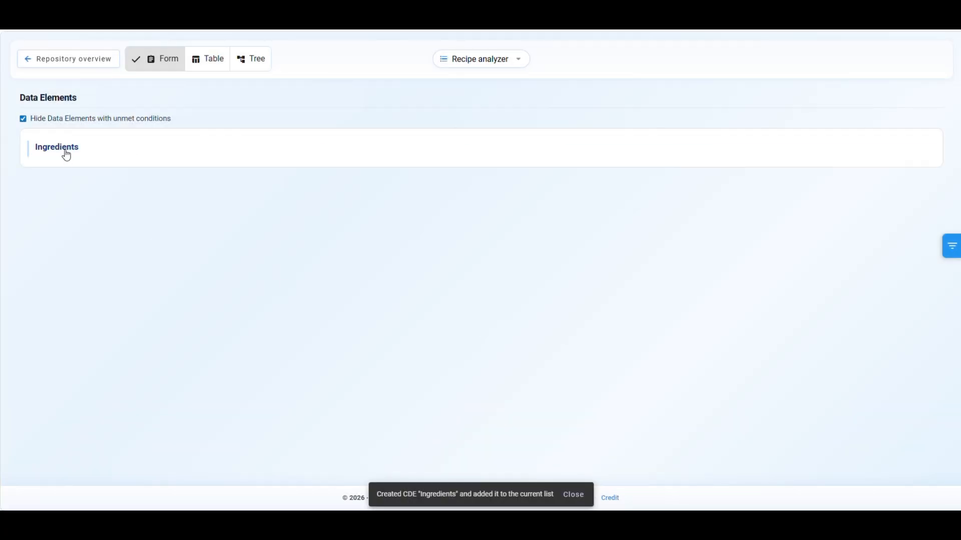
Add a child data element "Is this meal vegetarian?" under Ingredients as a Value List with Yes and No
right_click(66, 155)
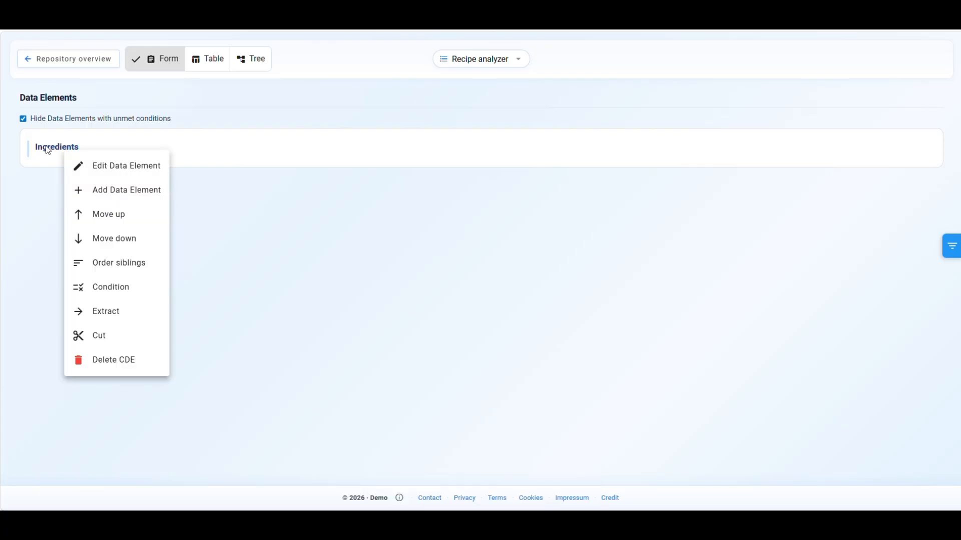
left_click(116, 191)
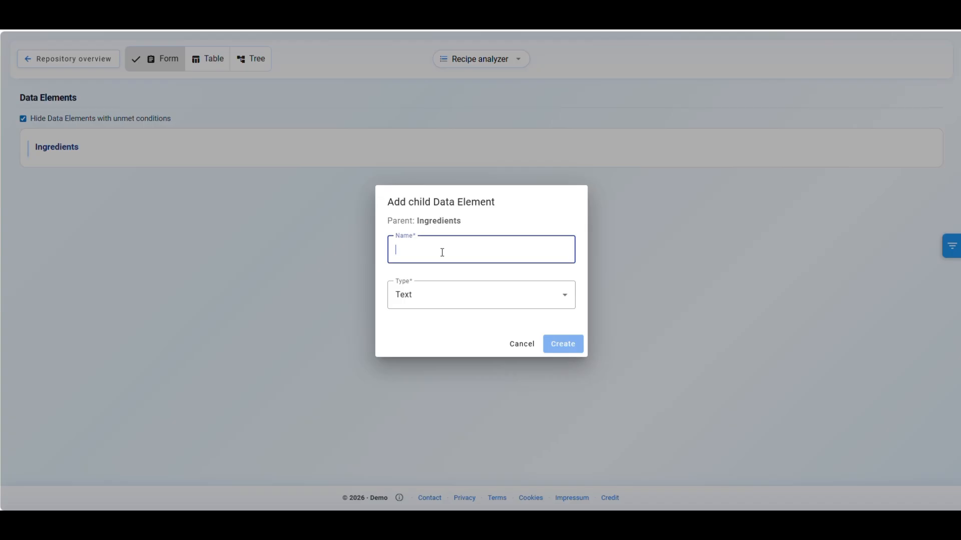
type("Is this meal v")
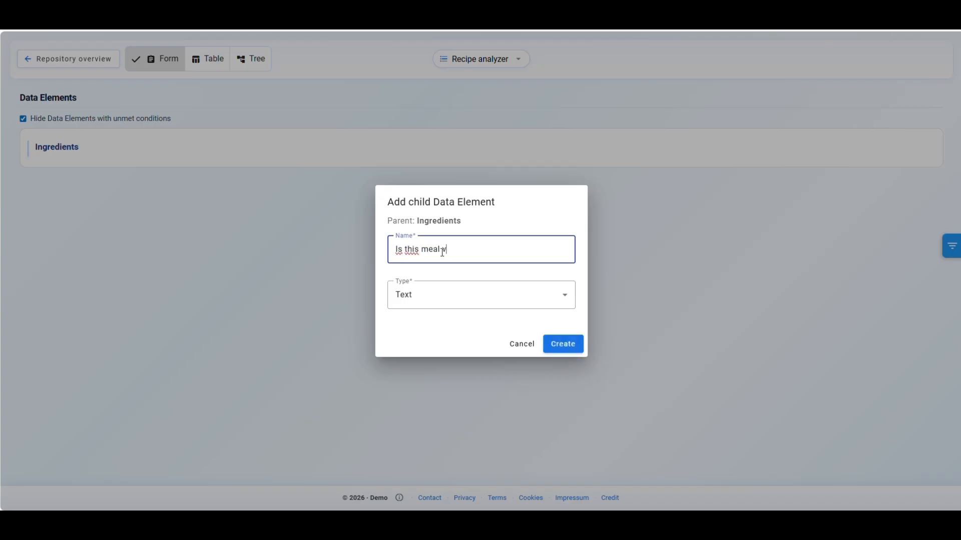
type("egetarian?")
left_click(466, 297)
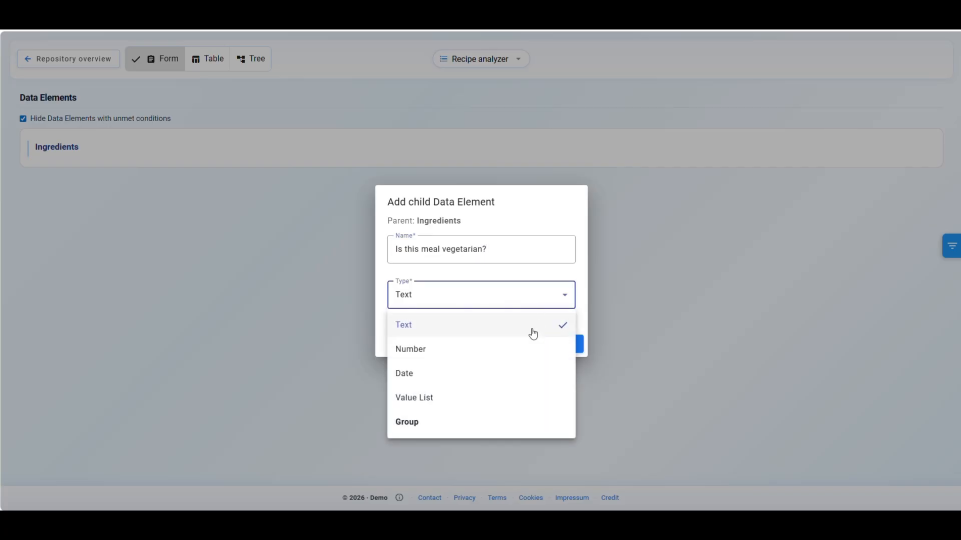
left_click(425, 401)
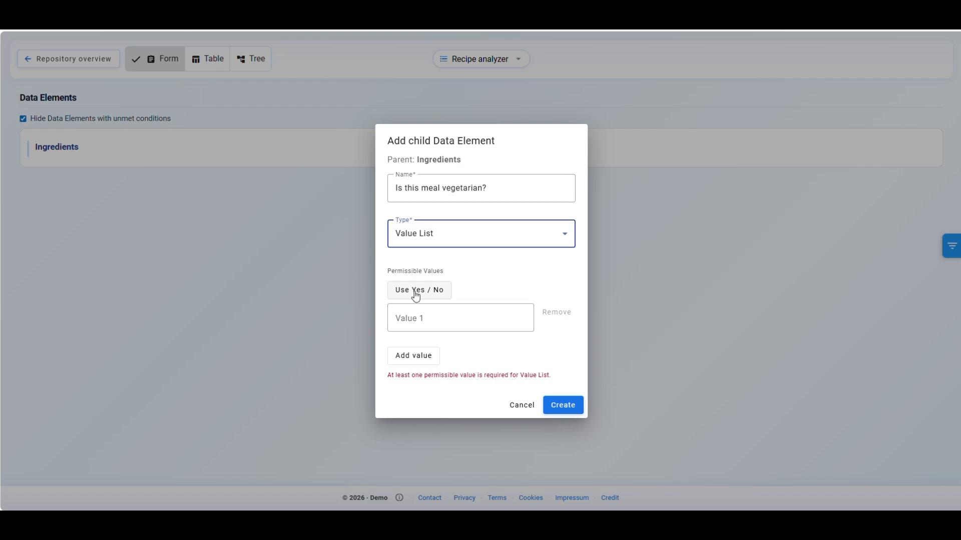
left_click(416, 294)
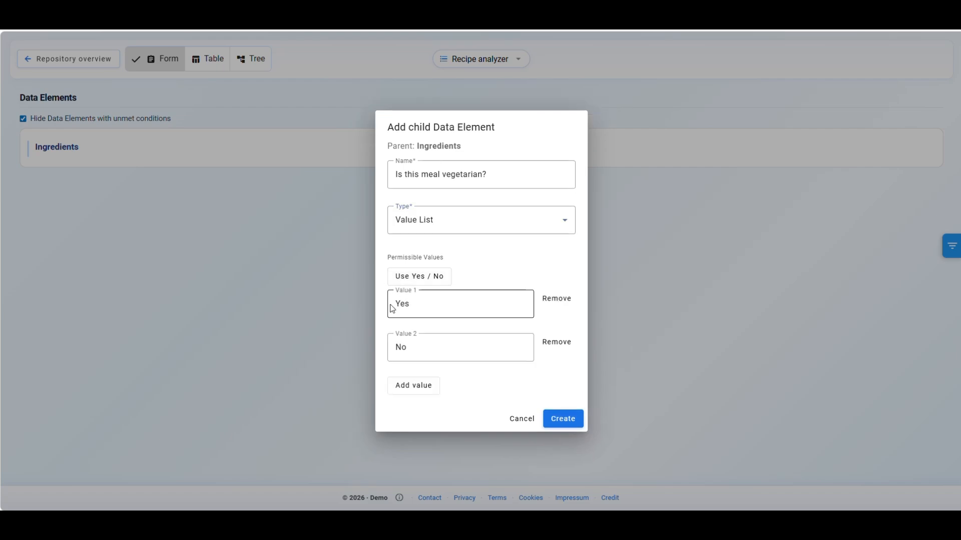
left_click(560, 421)
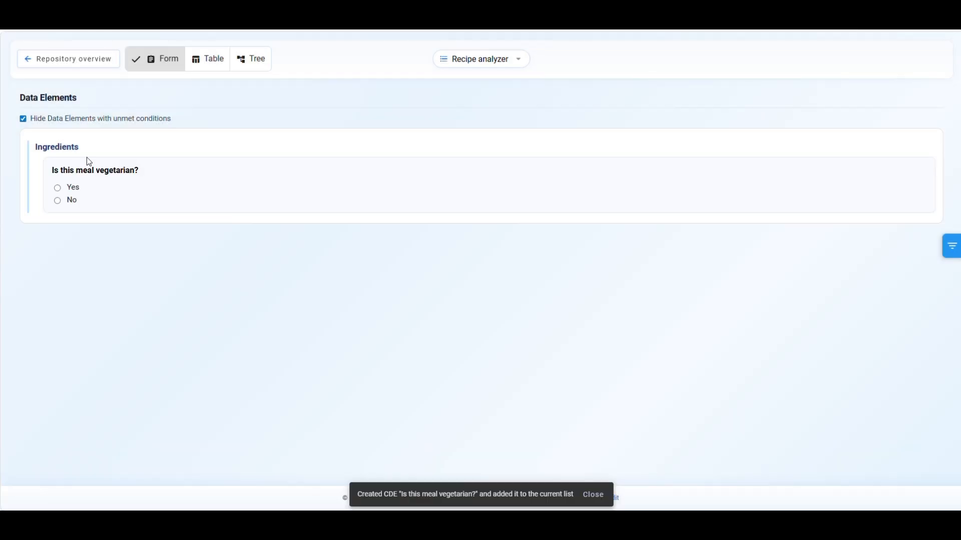
Add a child data element "Is this meal vegan?" under Ingredients as a Value List with Yes and No
left_click(88, 159)
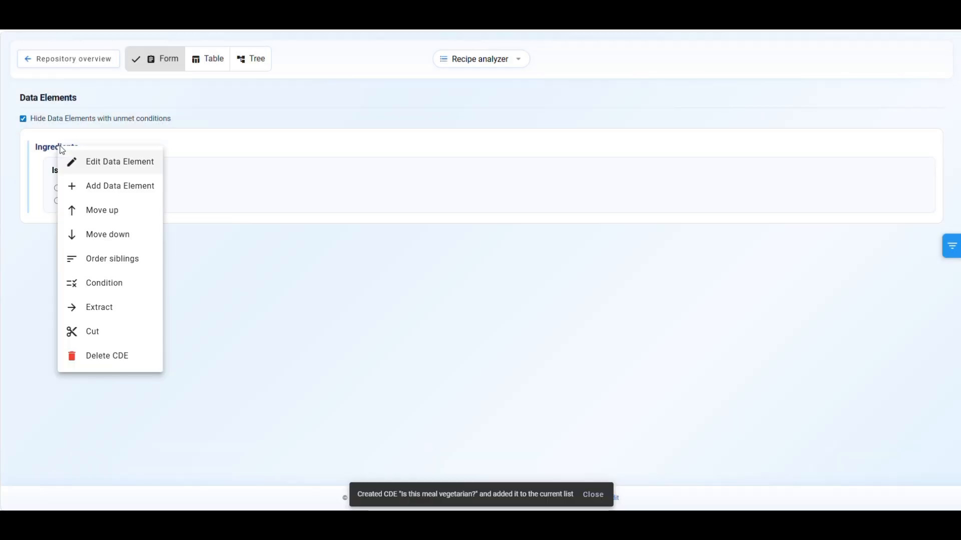
left_click(118, 187)
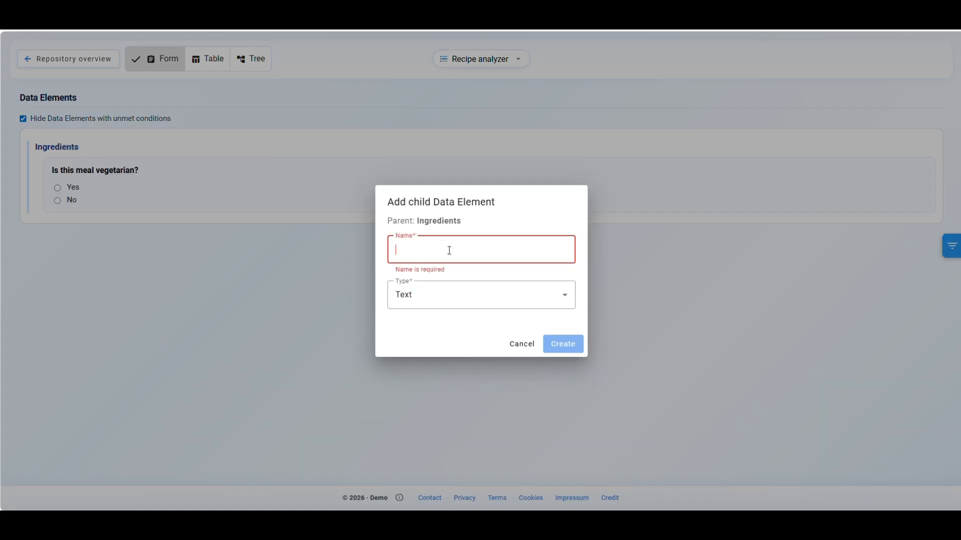
type("Is this meal ")
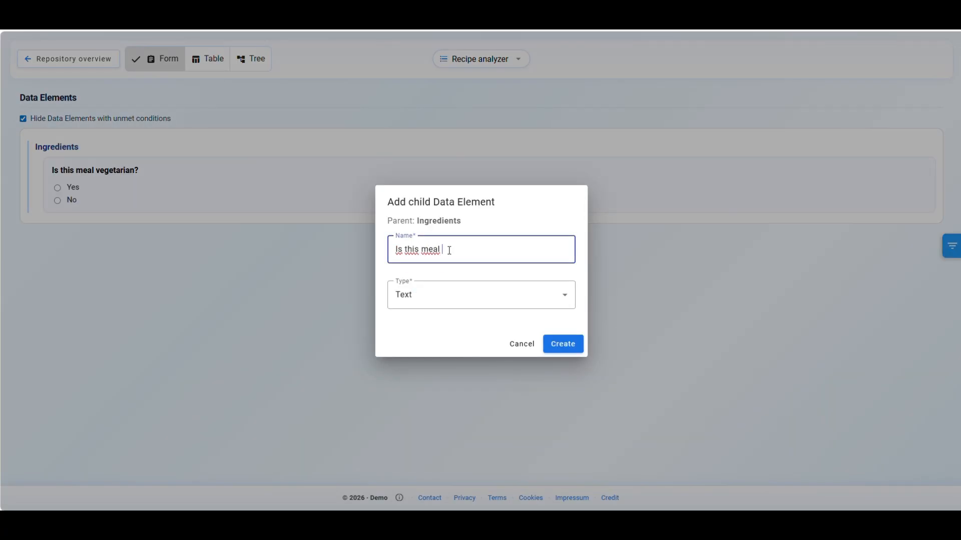
type("vegan?")
left_click(459, 296)
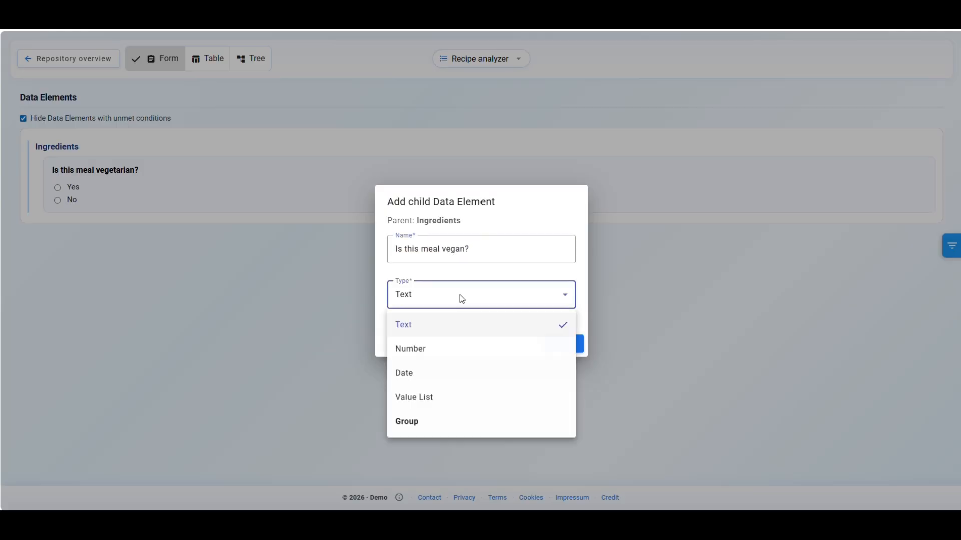
left_click(443, 399)
left_click(424, 296)
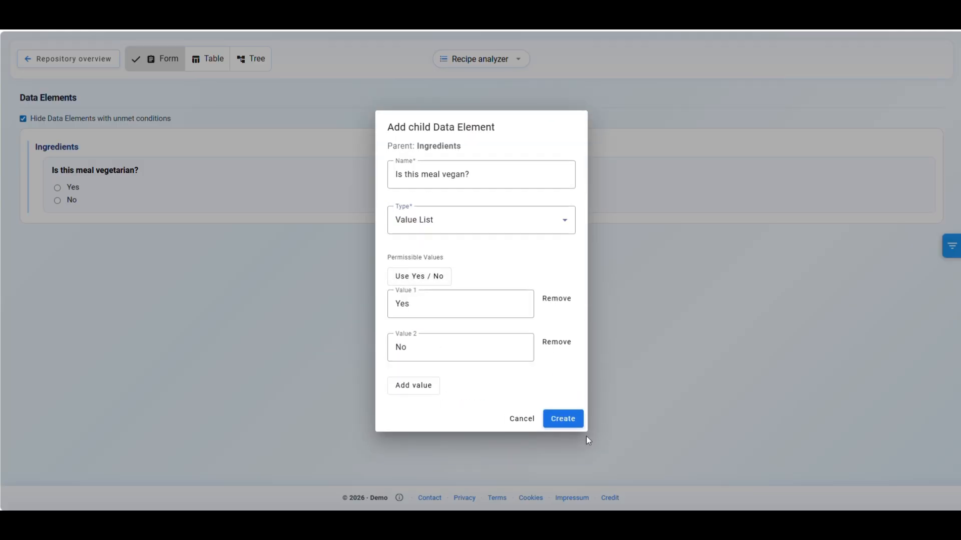
left_click(572, 418)
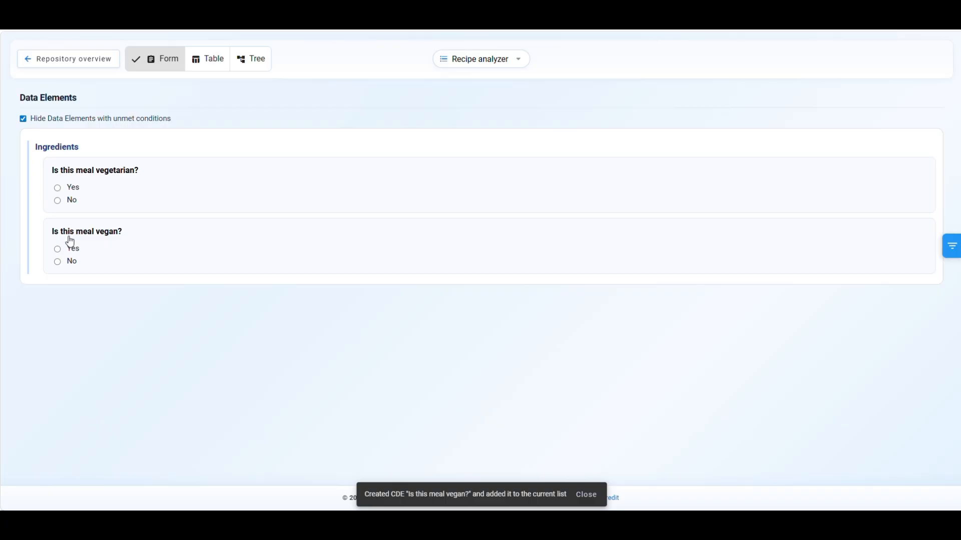
Condition "Is this meal vegan?" on "Is this meal vegetarian?" == Yes, and stop hiding data elements with unmet conditions
right_click(107, 235)
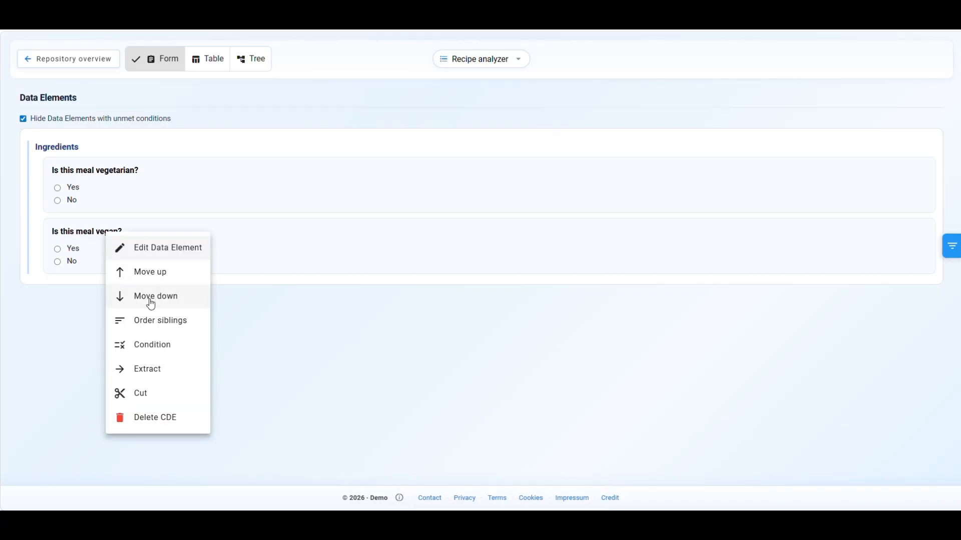
left_click(159, 344)
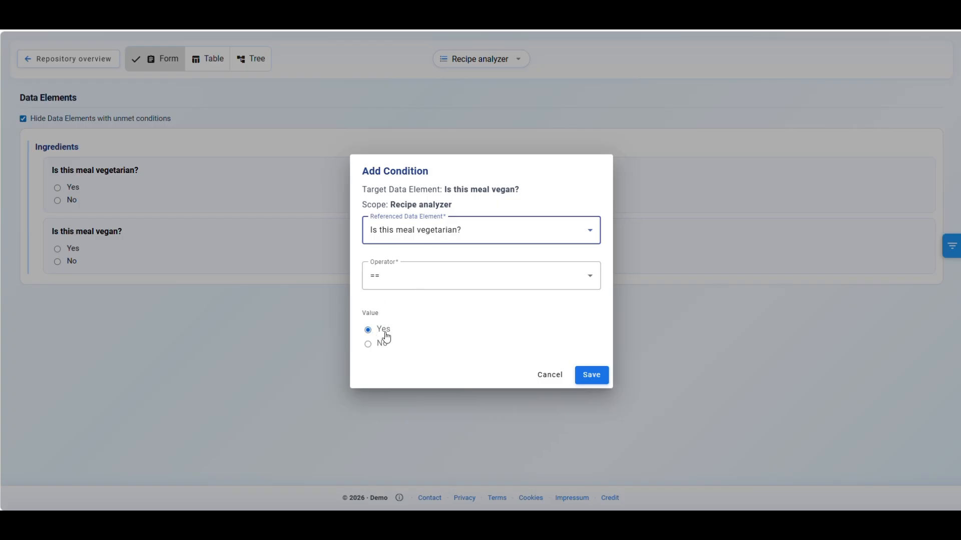
left_click(585, 375)
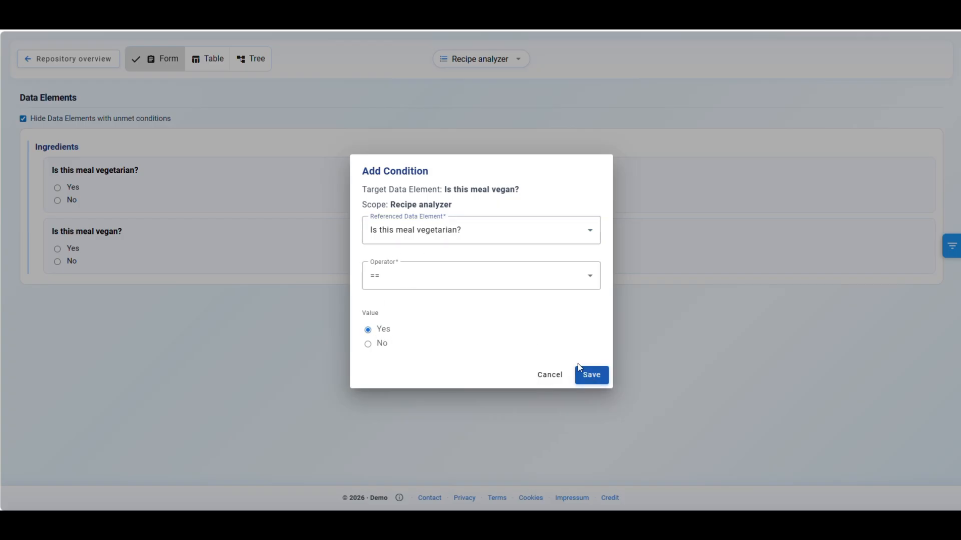
left_click(586, 377)
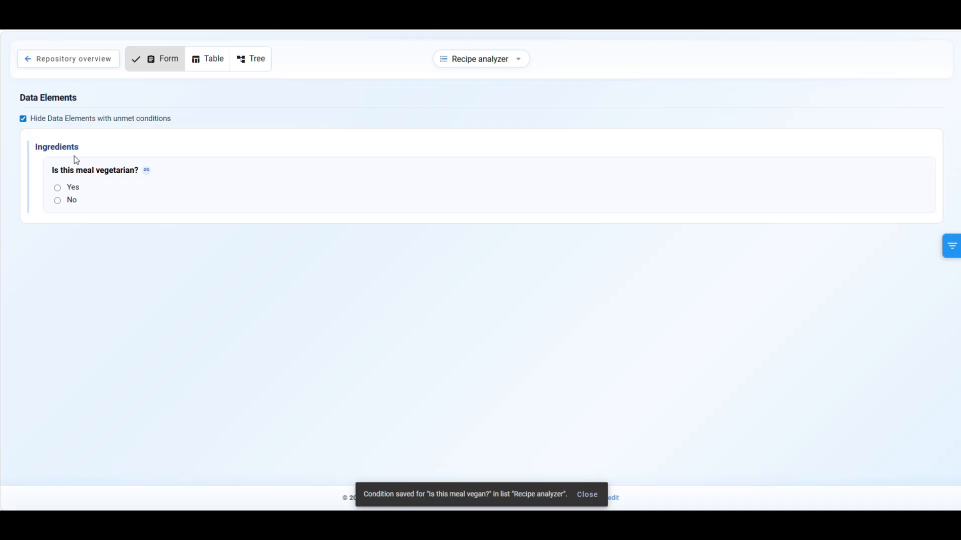
mouse_move(145, 172)
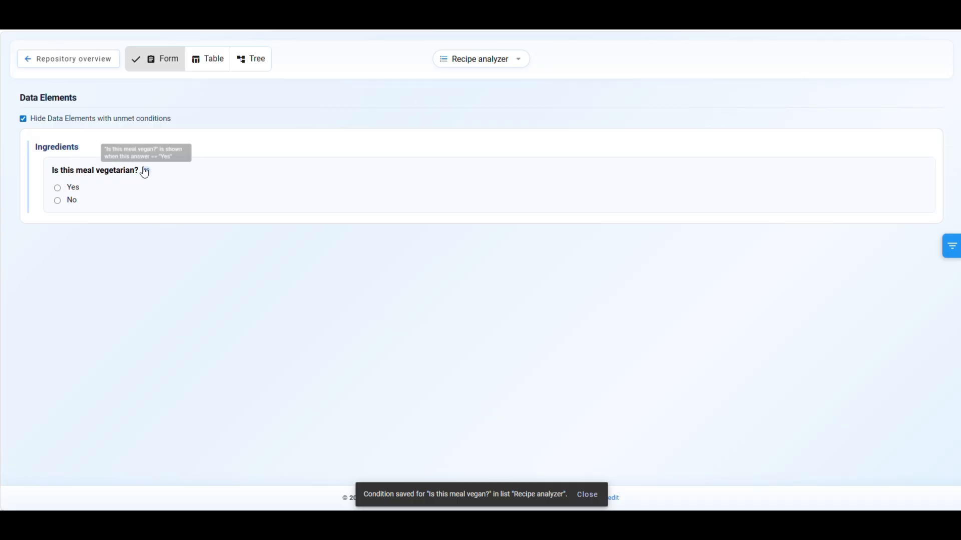
left_click(23, 119)
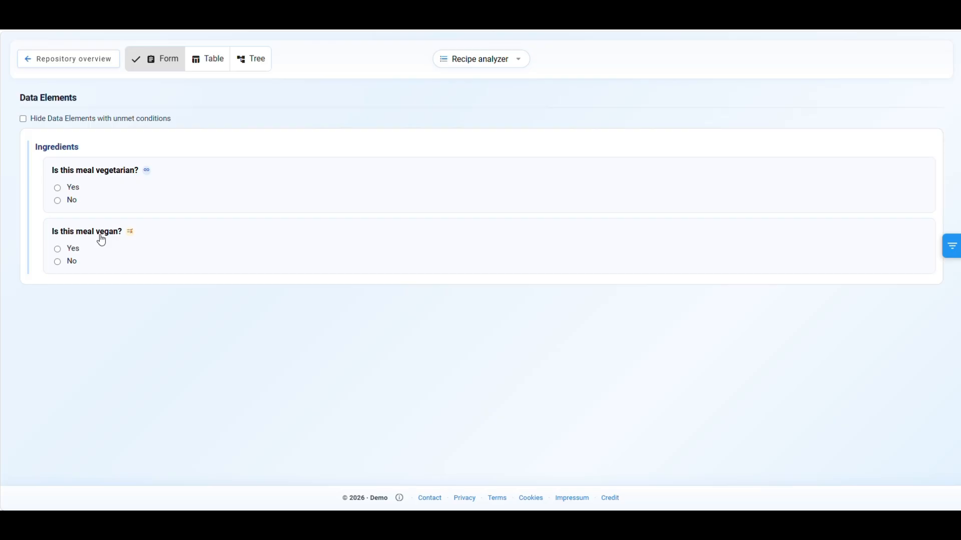
Add a child data element "Is there cheese in the meal?" under Ingredients as a Value List with Yes and No
right_click(71, 155)
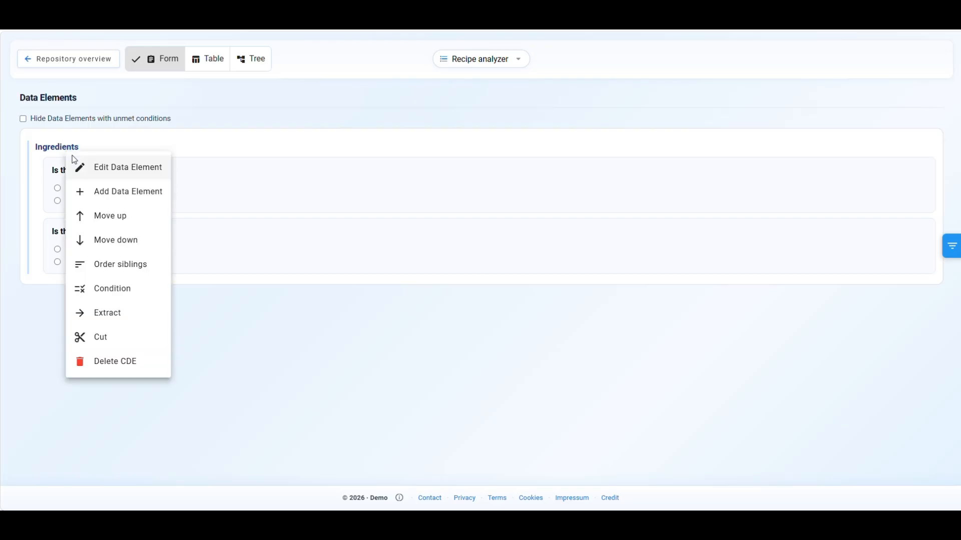
left_click(104, 195)
left_click(418, 257)
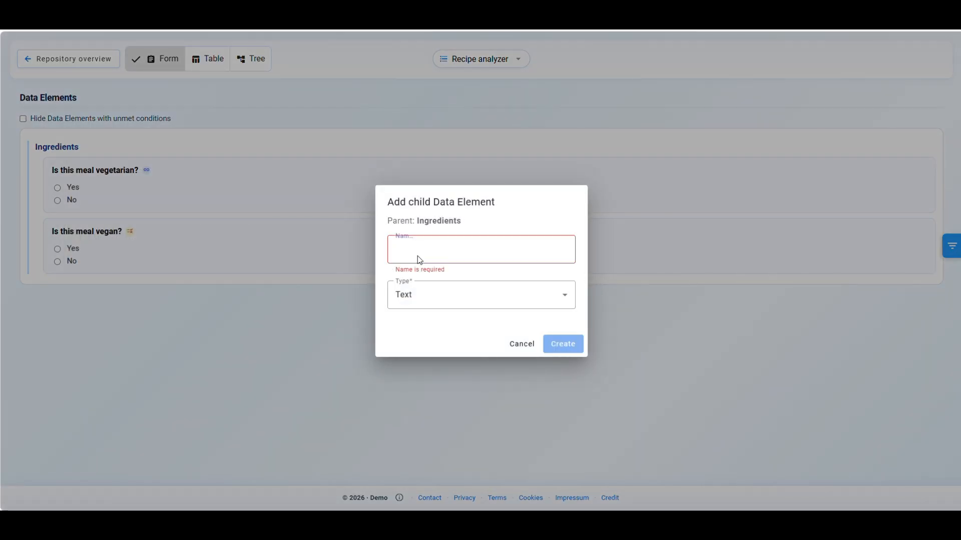
type("Is there c")
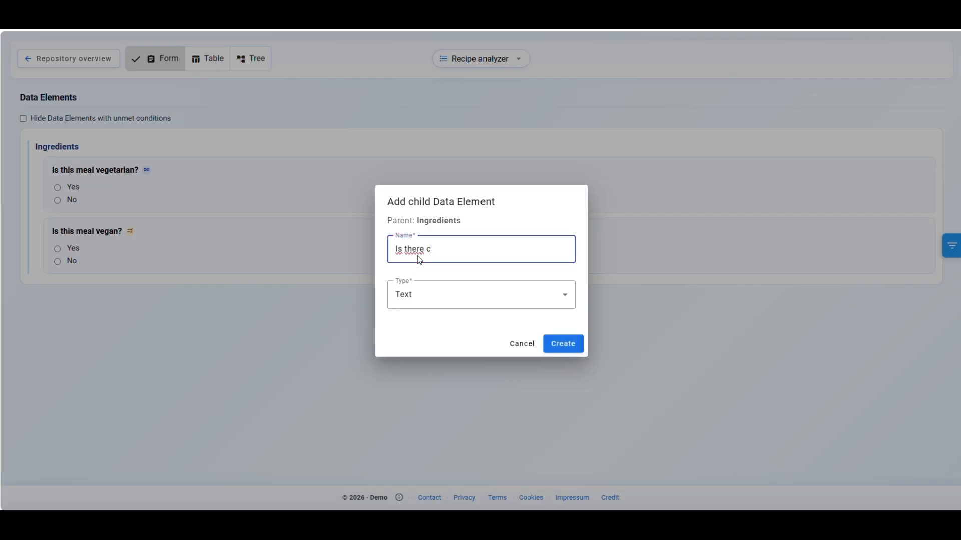
type("hesse in the meal?")
left_click(444, 304)
left_click(457, 399)
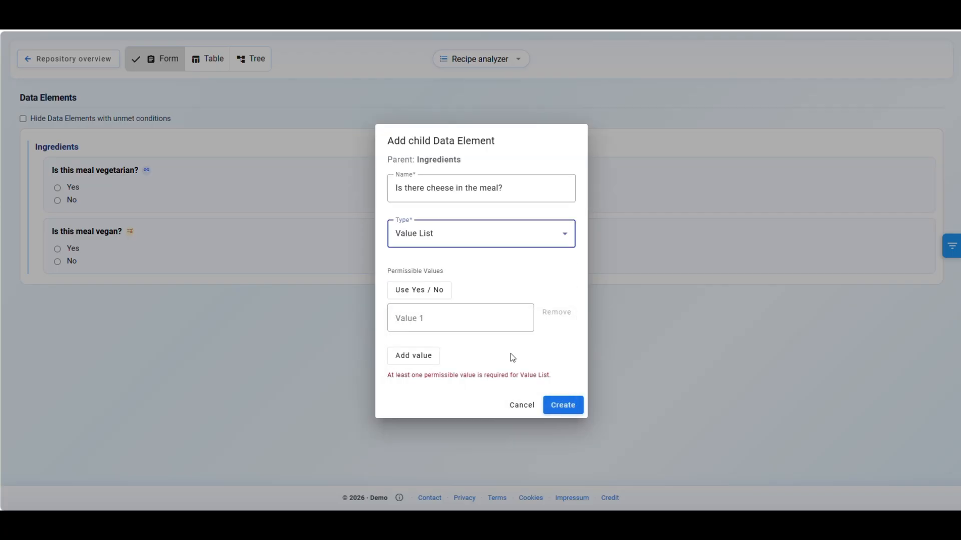
left_click(414, 358)
left_click(430, 267)
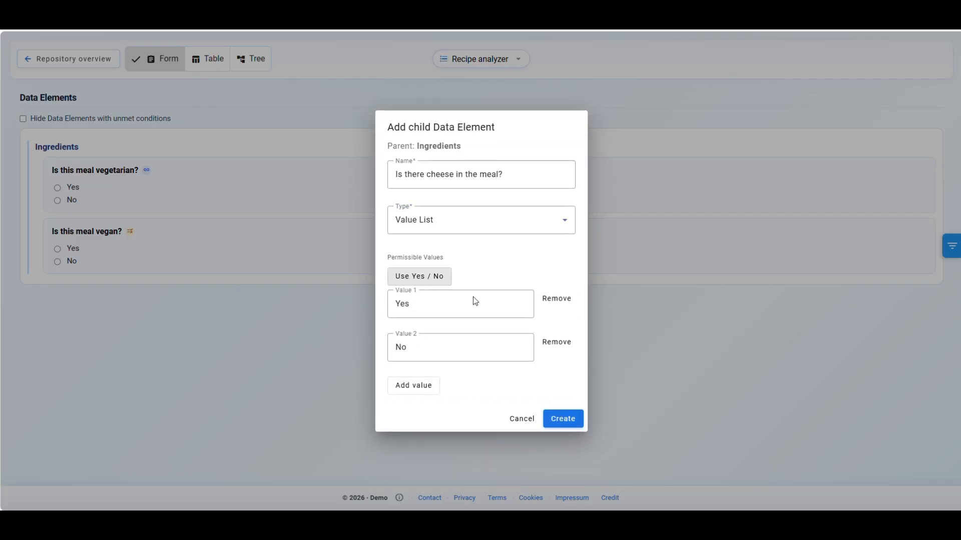
left_click(563, 419)
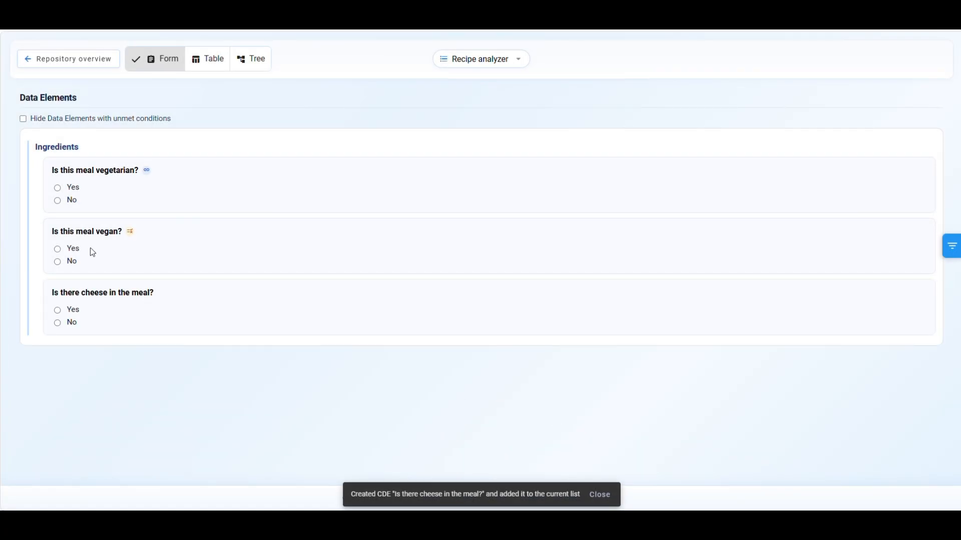
Add a top-level data element named "Pasta" of type Group
right_click(53, 100)
left_click(74, 110)
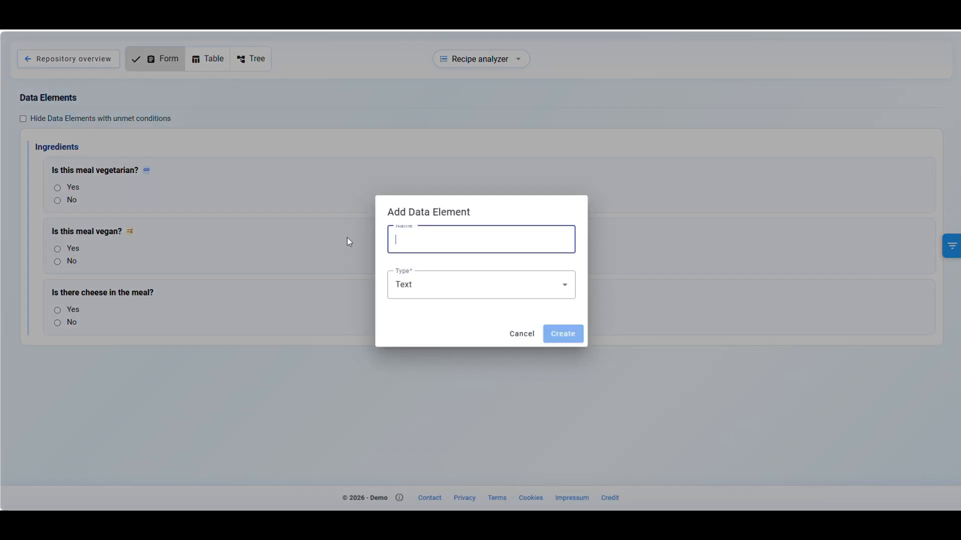
left_click(480, 287)
left_click(455, 418)
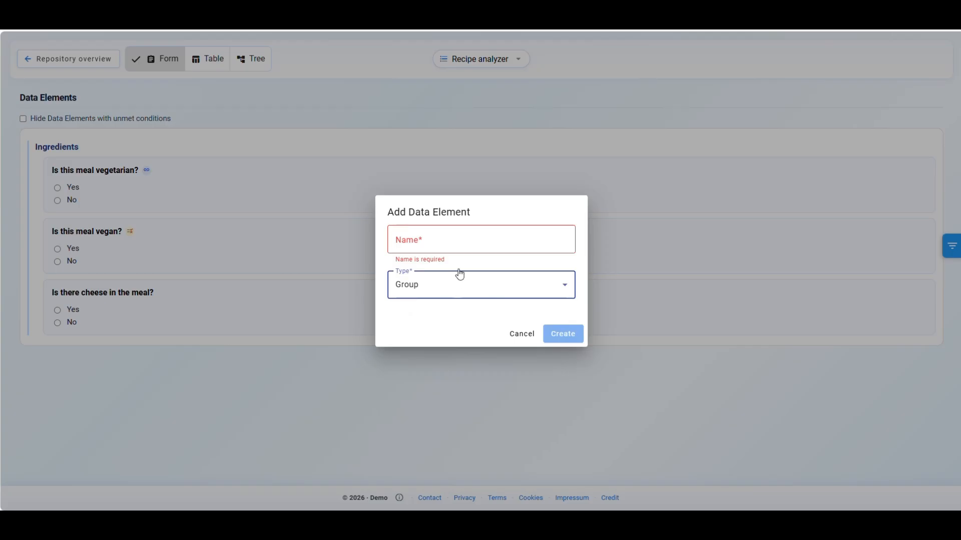
left_click(470, 244)
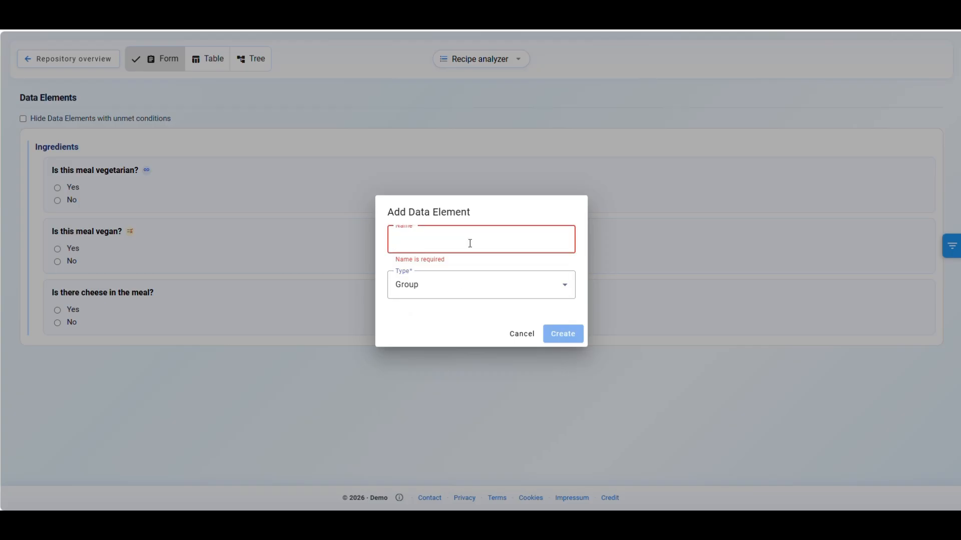
type("Pasta")
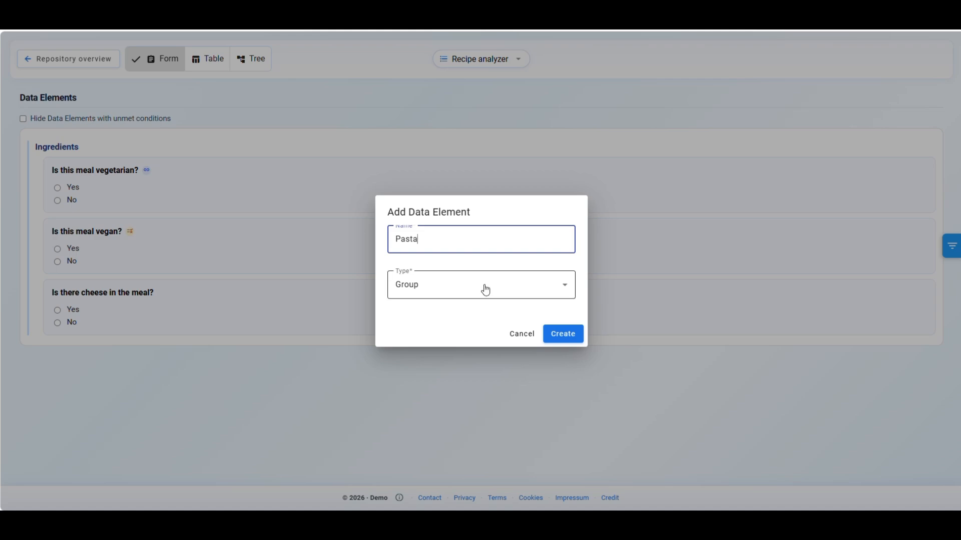
left_click(572, 334)
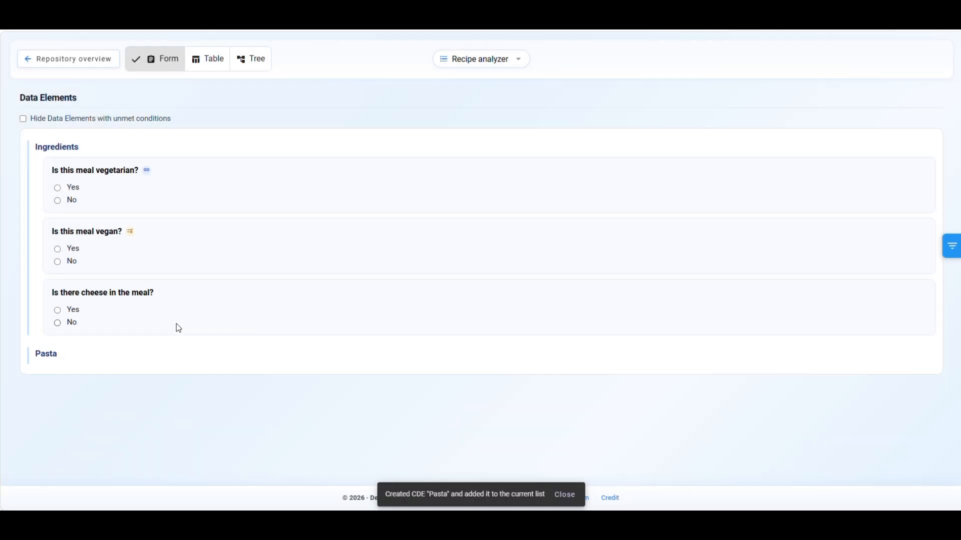
Add a child data element "Is this a pasta meal?" under Pasta as a Value List with Yes and No
right_click(48, 363)
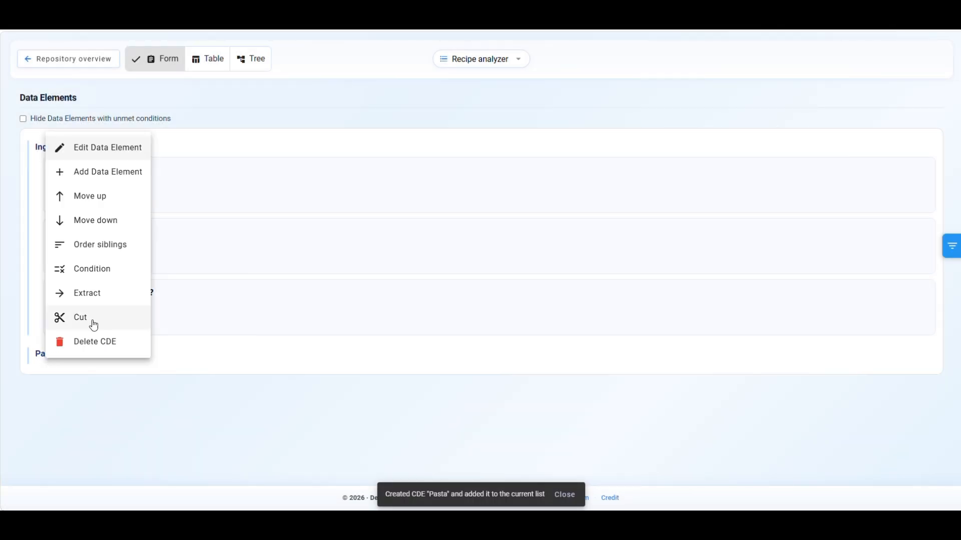
left_click(109, 172)
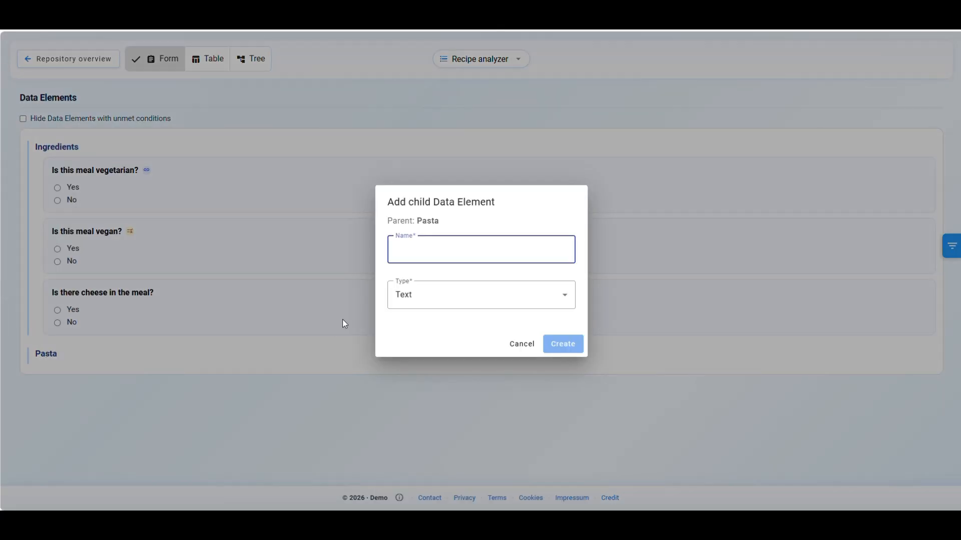
type("Is this a")
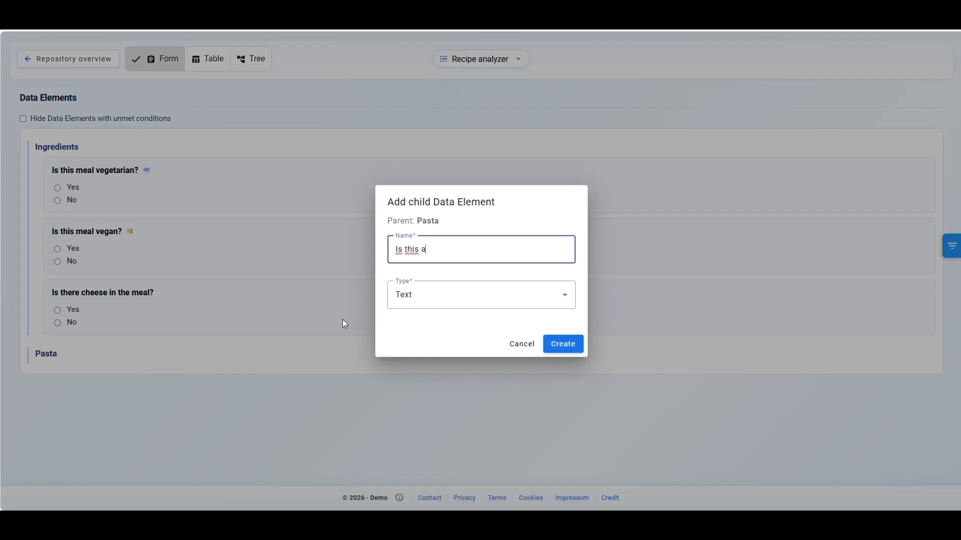
type(" pasta meal?=")
key("BackSpace")
left_click(459, 302)
left_click(440, 406)
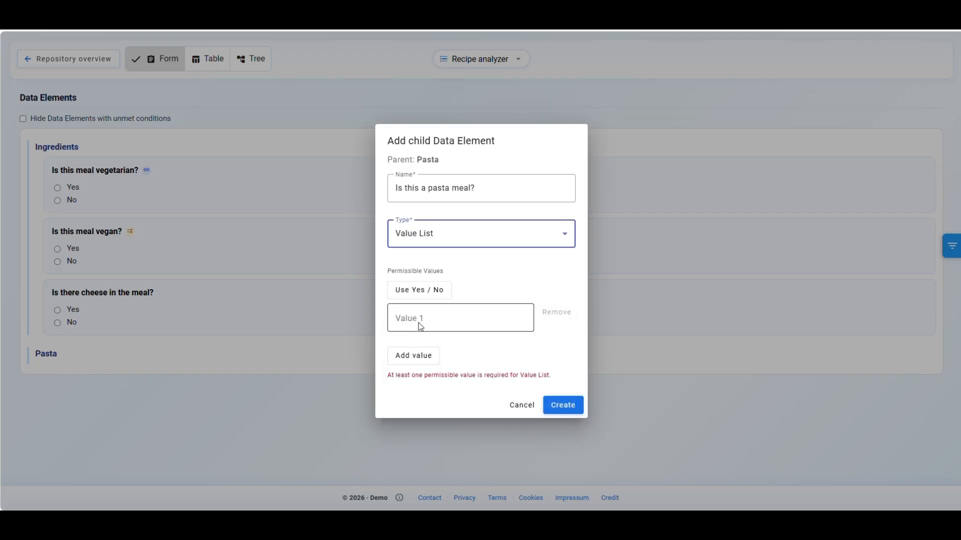
left_click(420, 290)
left_click(562, 418)
Add a child data element "What type of Pasta is used?" of type Text under Pasta
left_click(50, 359)
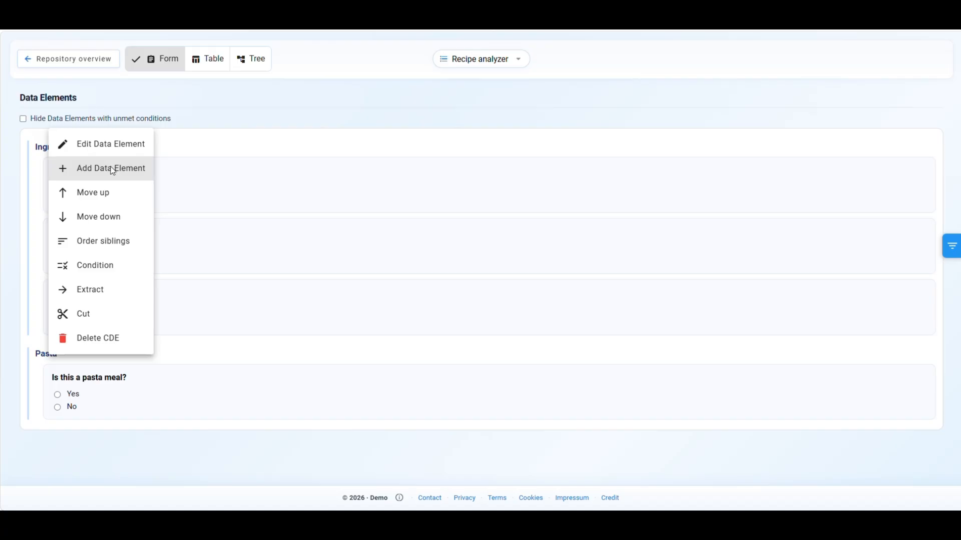
left_click(112, 168)
type("What type of")
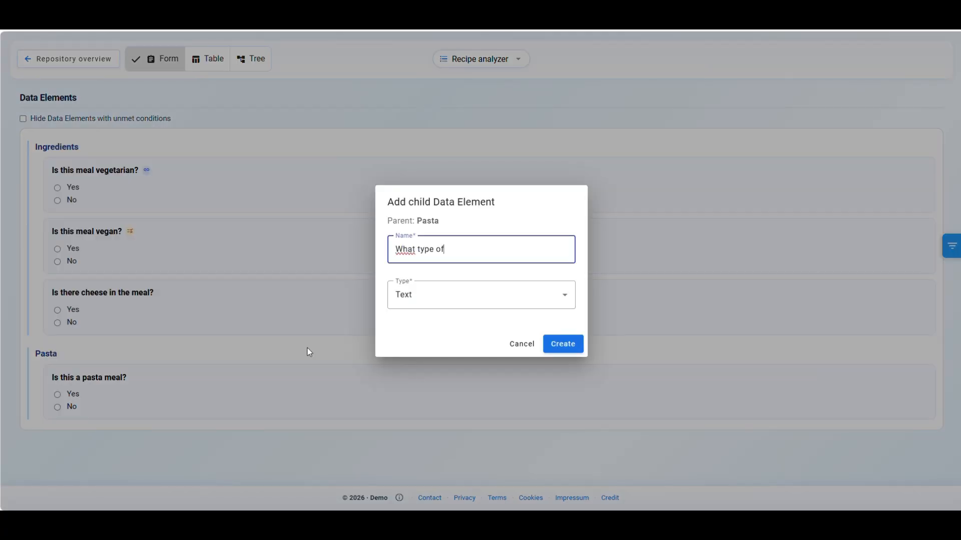
type(" Pasta is used?")
left_click(459, 294)
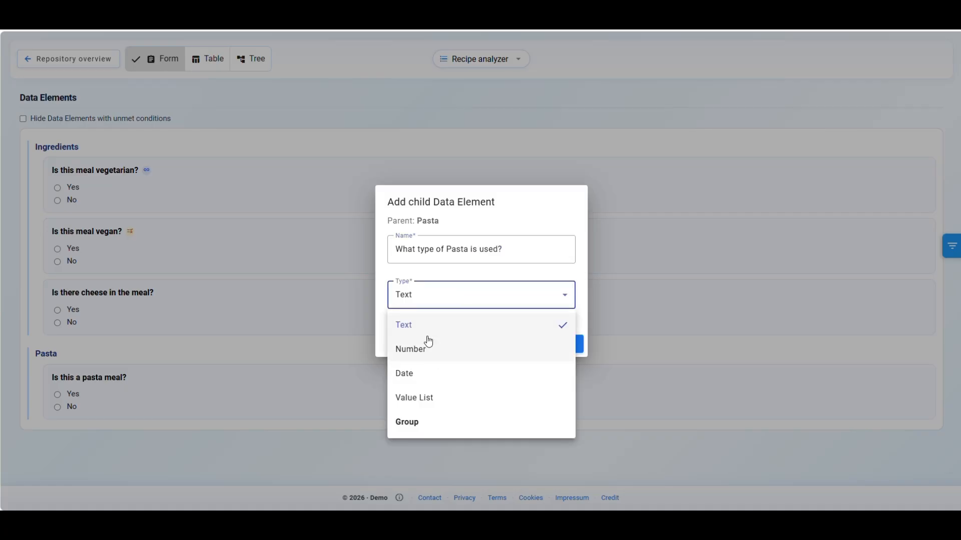
left_click(433, 320)
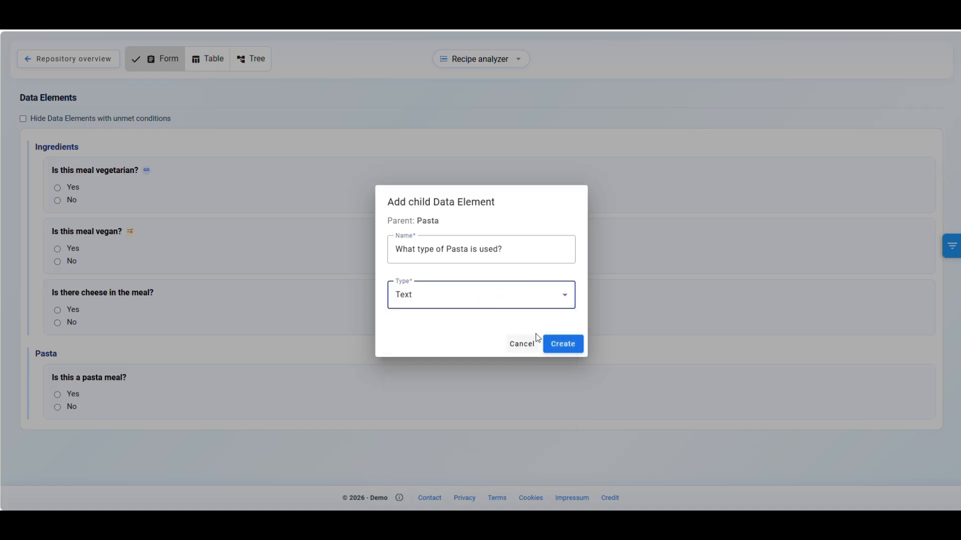
left_click(556, 344)
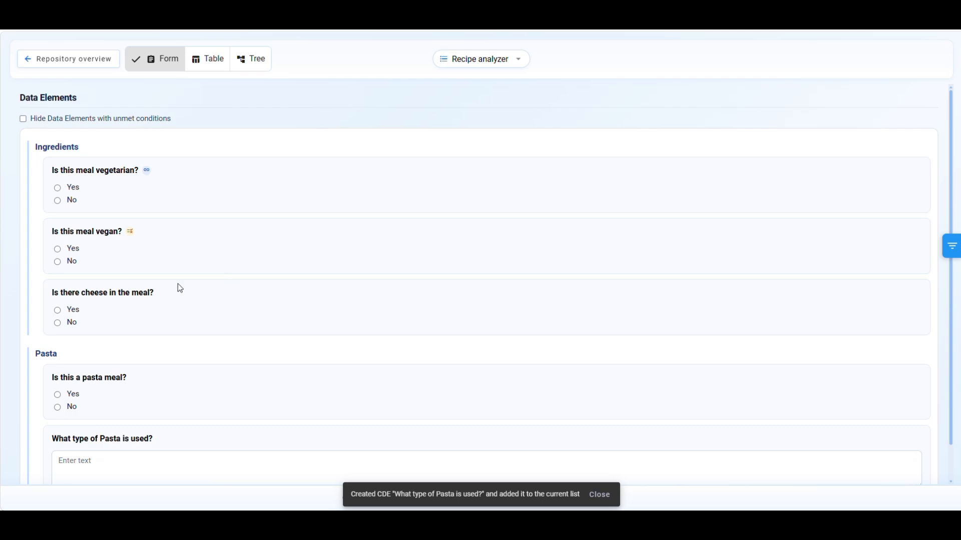
Add a condition to "What type of Pasta is used?" requiring "Is this a pasta meal?" == Yes
scroll(150, 278, "down", 1)
right_click(99, 406)
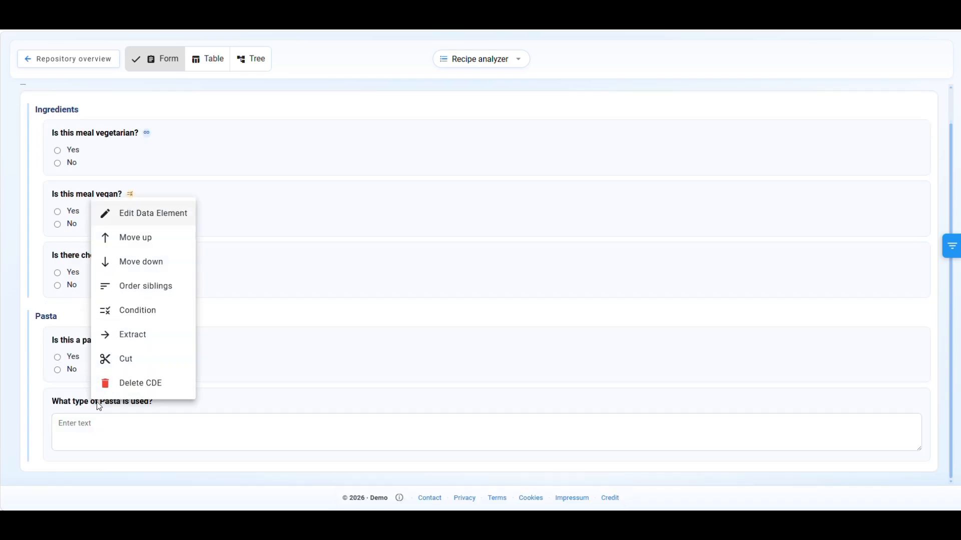
left_click(152, 316)
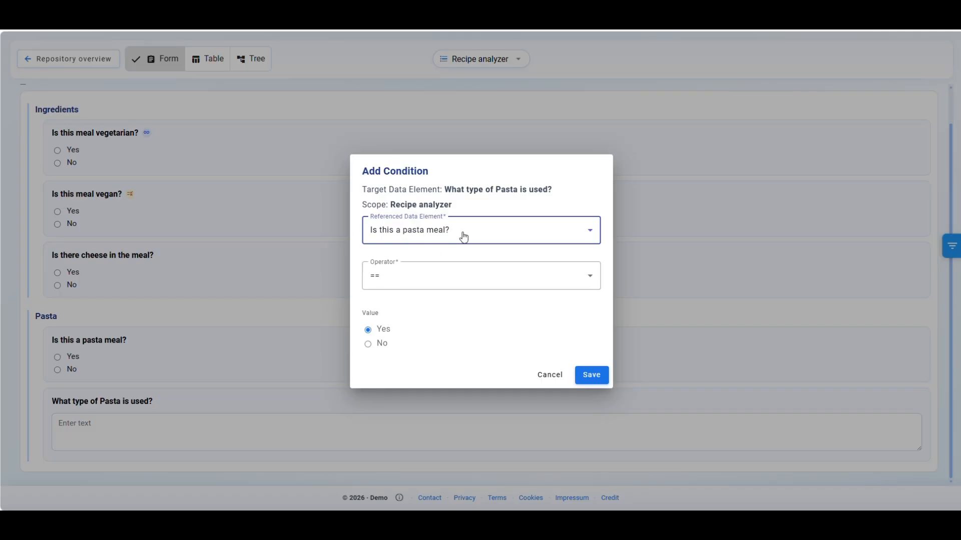
left_click(592, 374)
scroll(57, 139, "up", 1)
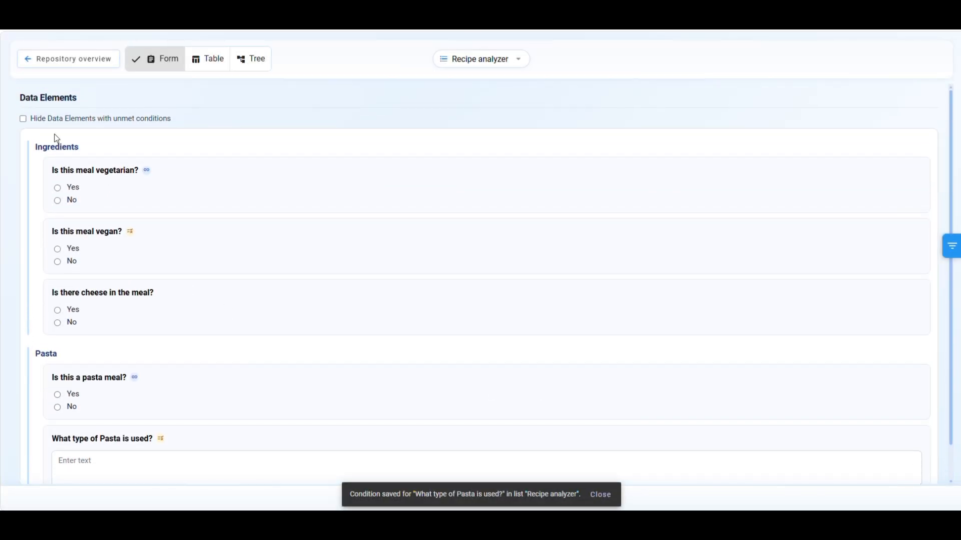
Add a top-level data element named "General Info about the Recipe?" of type Group
right_click(50, 101)
left_click(90, 117)
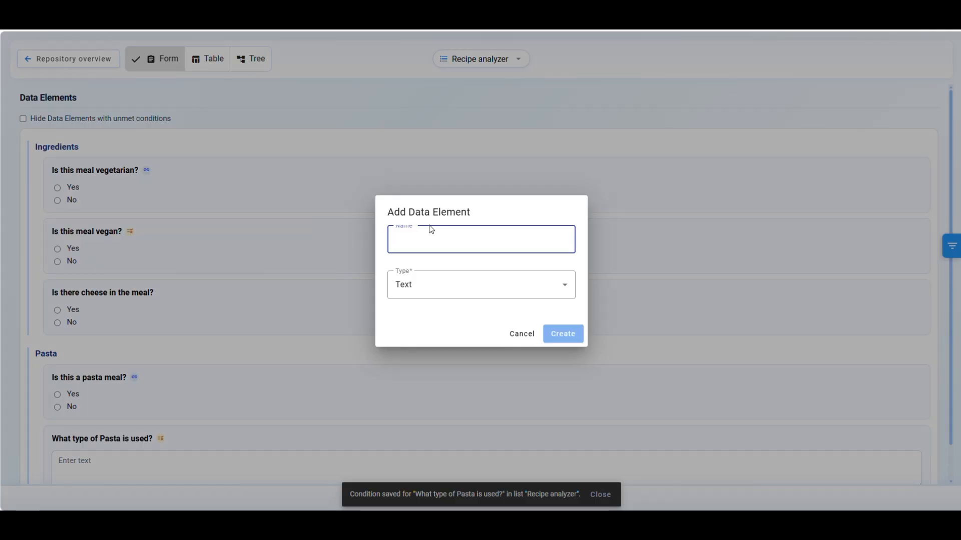
left_click(436, 290)
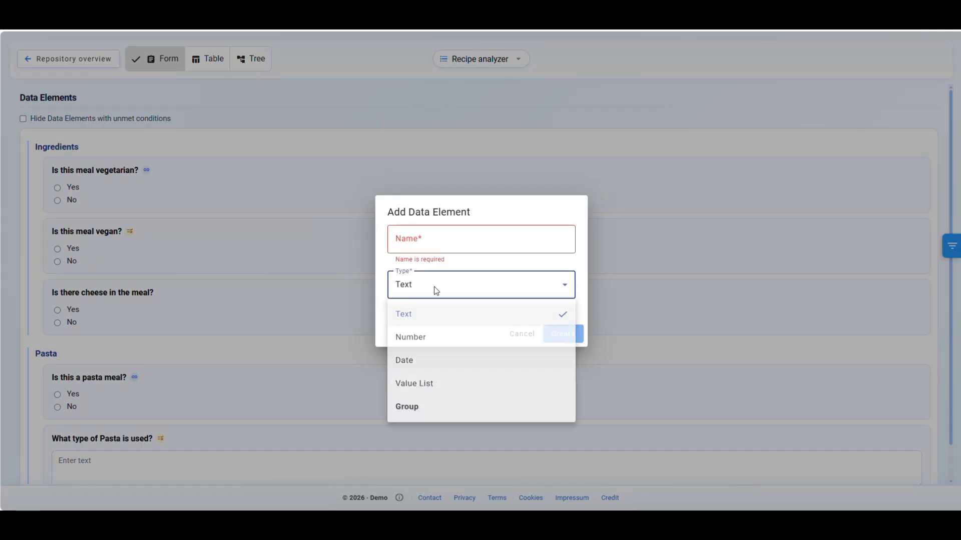
left_click(447, 413)
left_click(449, 238)
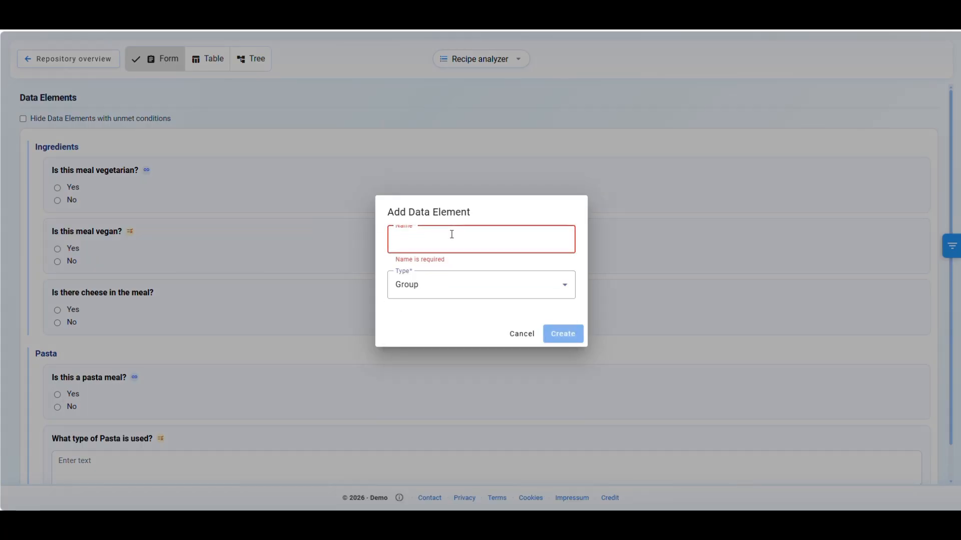
type("General Info about")
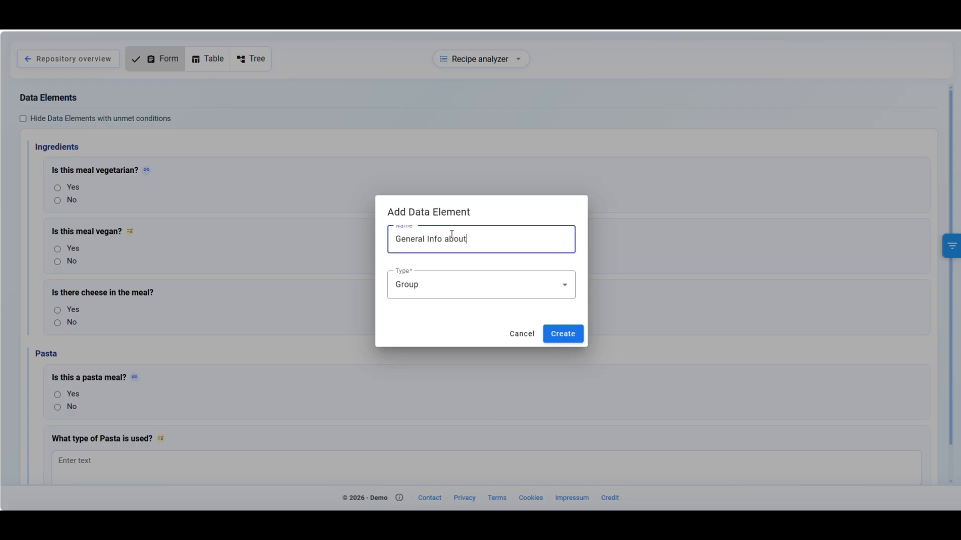
type(" the Recipe?")
left_click(551, 335)
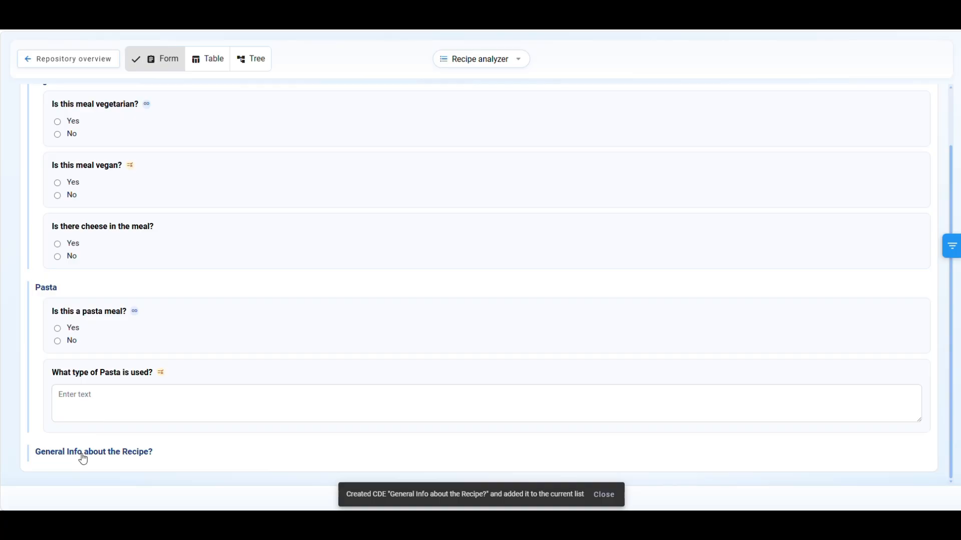
Add a child data element "For how many people is this recipe?" of type Number under "General Info about the Recipe?"
right_click(82, 456)
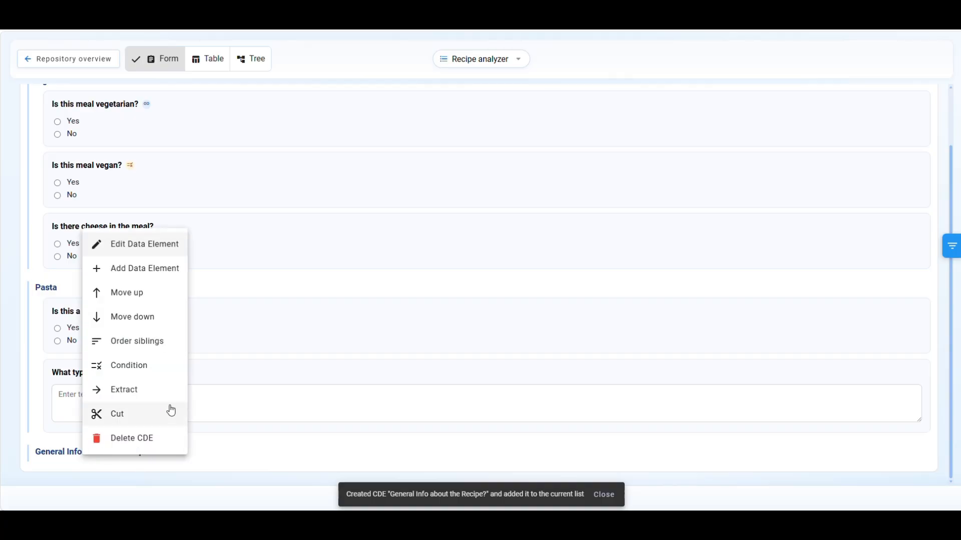
left_click(142, 266)
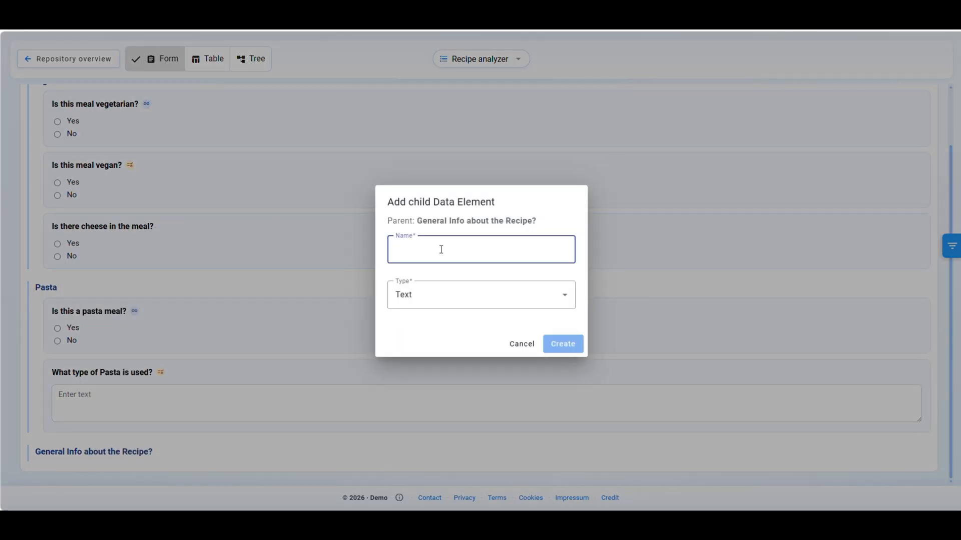
type("For how many p")
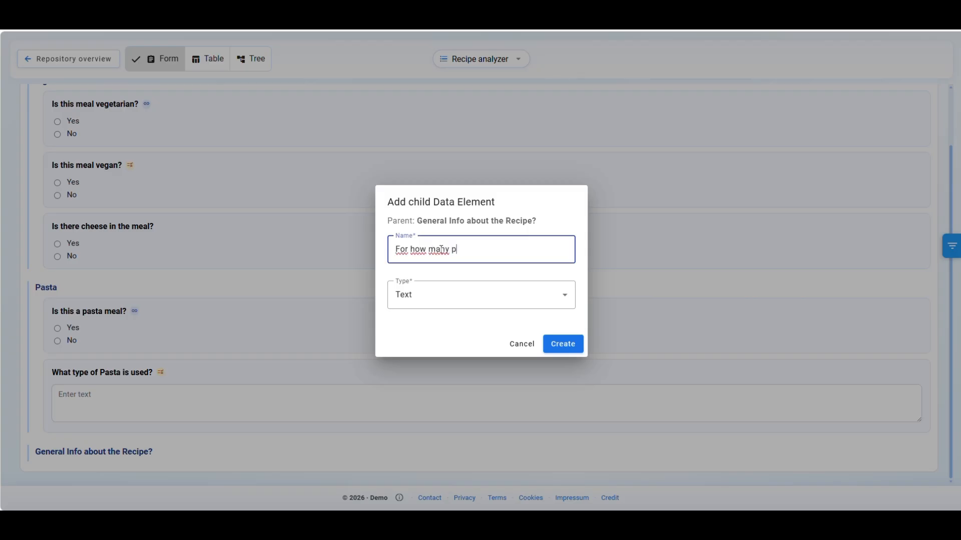
type("this recipe")
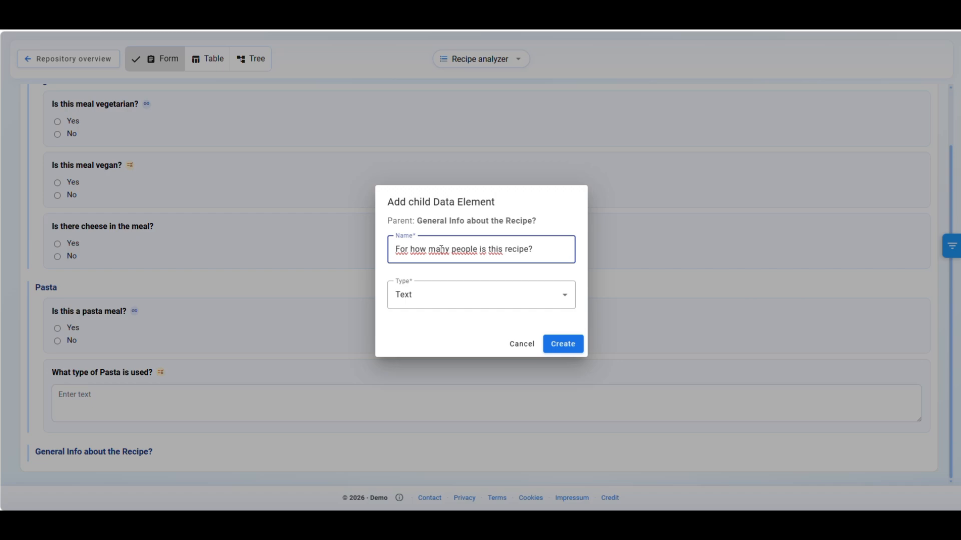
type("?")
left_click(428, 296)
left_click(466, 358)
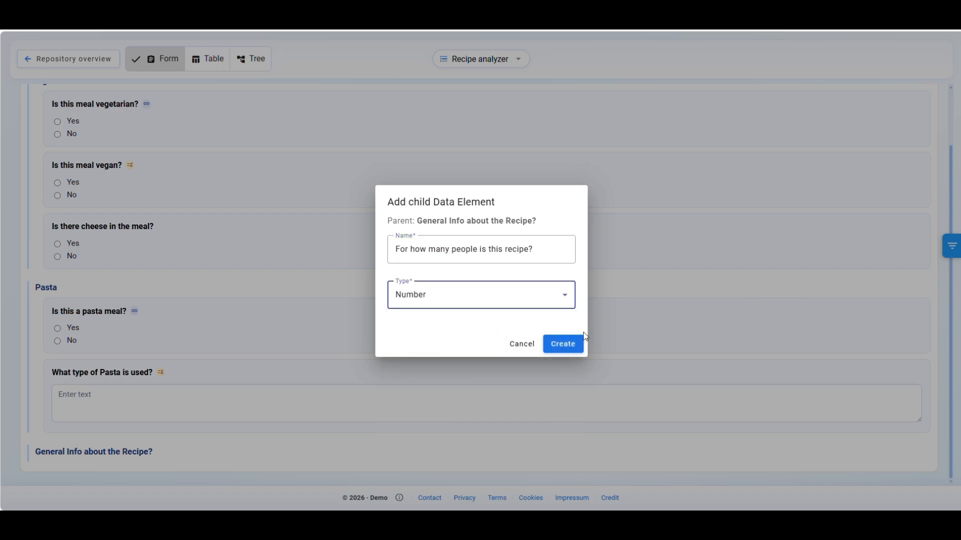
left_click(582, 351)
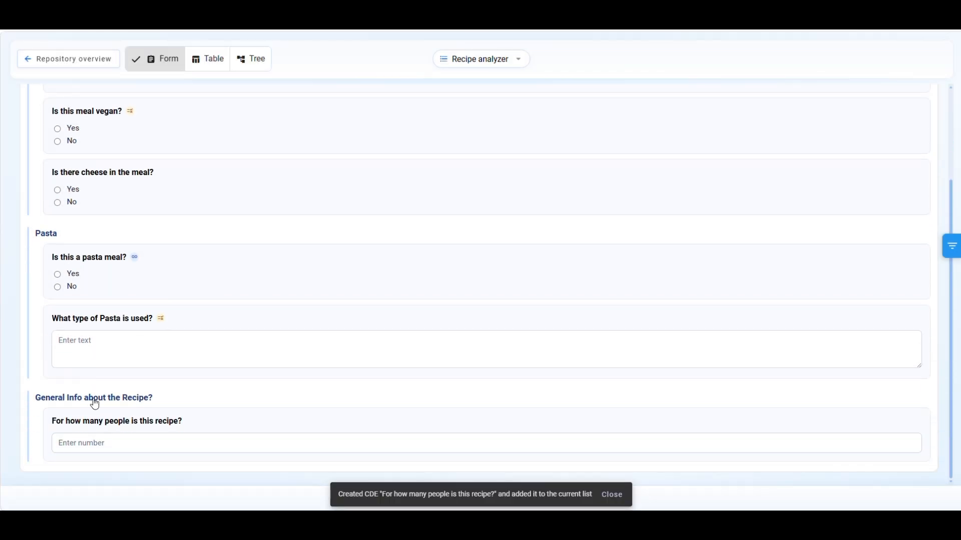
Add a child data element "How long does it take to cook this meal?" of type Number under "General Info about the Recipe?"
right_click(92, 400)
left_click(151, 212)
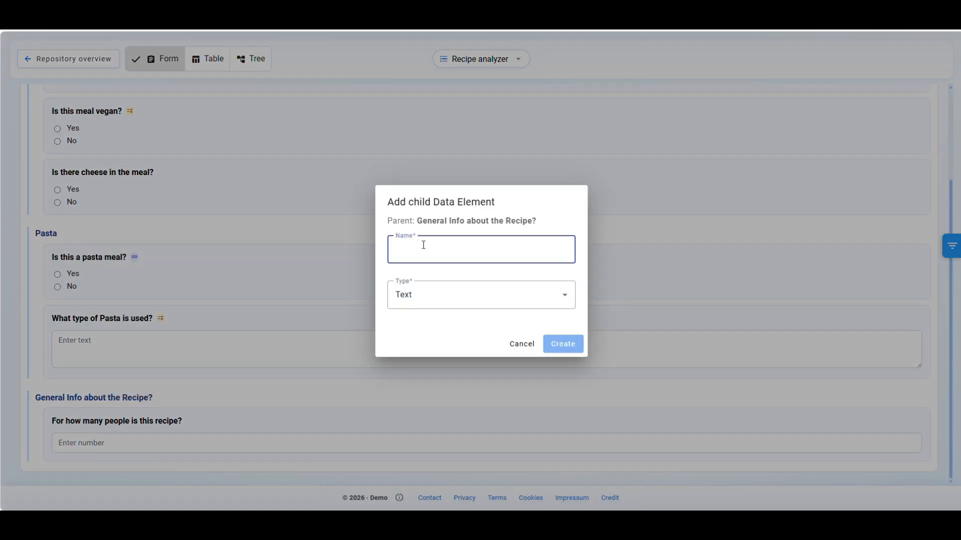
type("How long ")
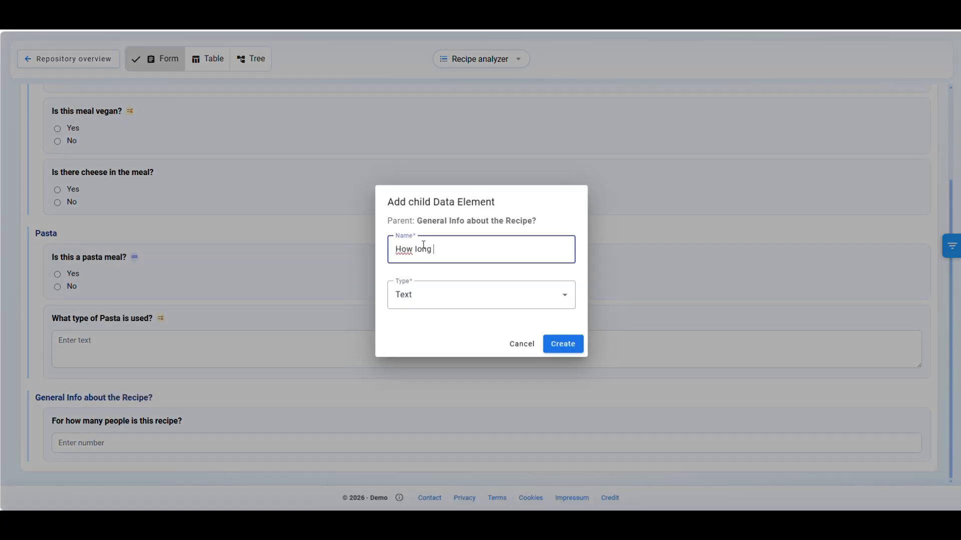
type("does it take to make this")
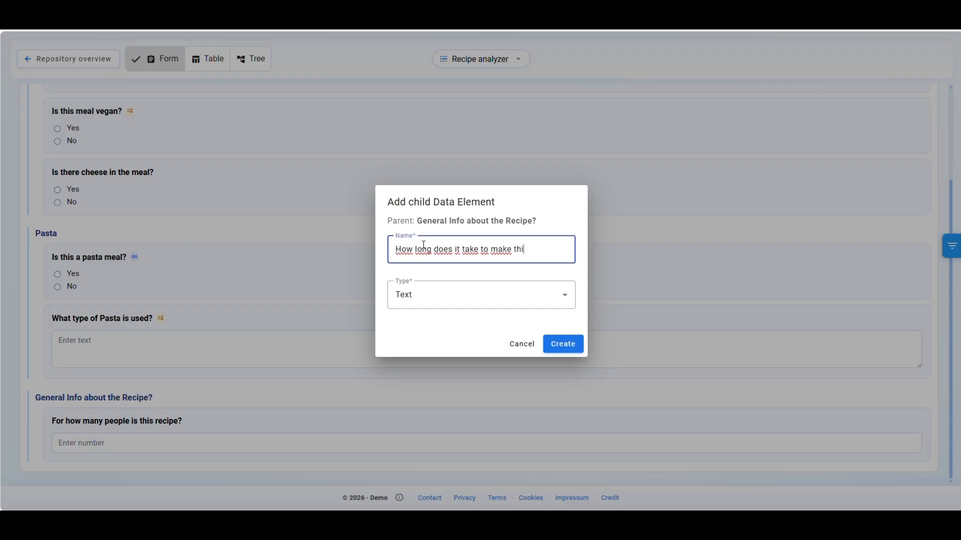
key("BackSpace")
key("BackSpace")
key("BackSpace")
key("BackSpace")
key("BackSpace")
key("BackSpace")
key("BackSpace")
key("BackSpace")
key("BackSpace")
type("cook this meal?")
left_click(440, 295)
left_click(431, 347)
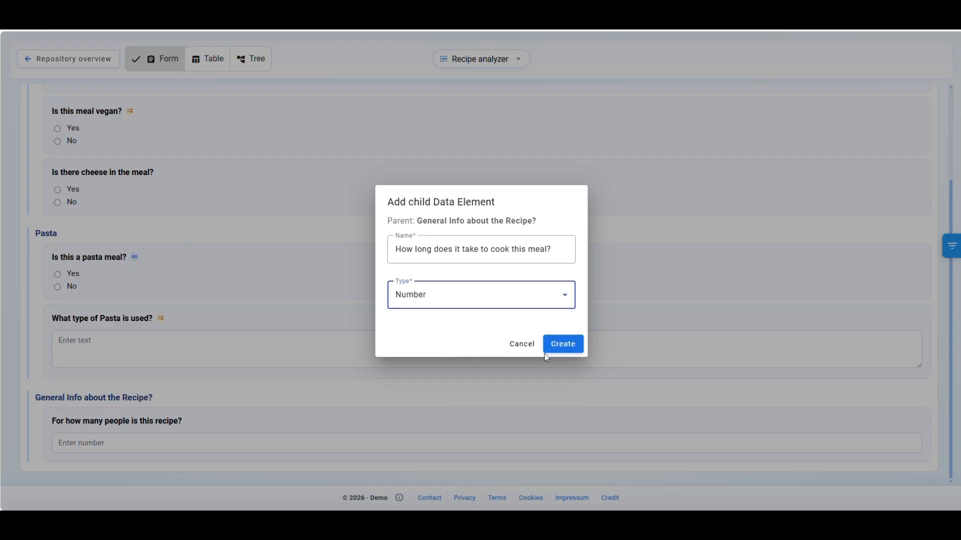
left_click(559, 351)
Start a child data element "What type of cuisine is this meal?" of type Value List under "General Info about the Recipe?"
right_click(94, 338)
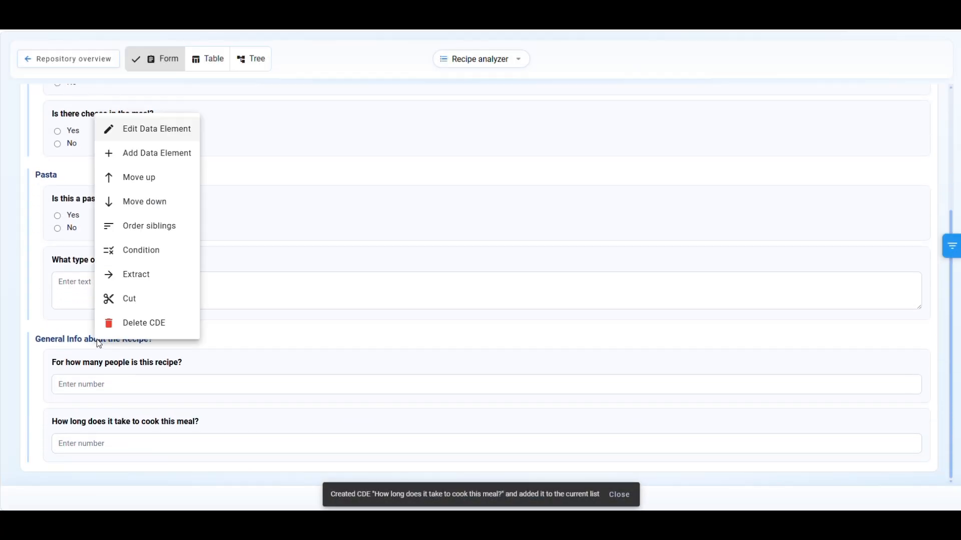
left_click(153, 152)
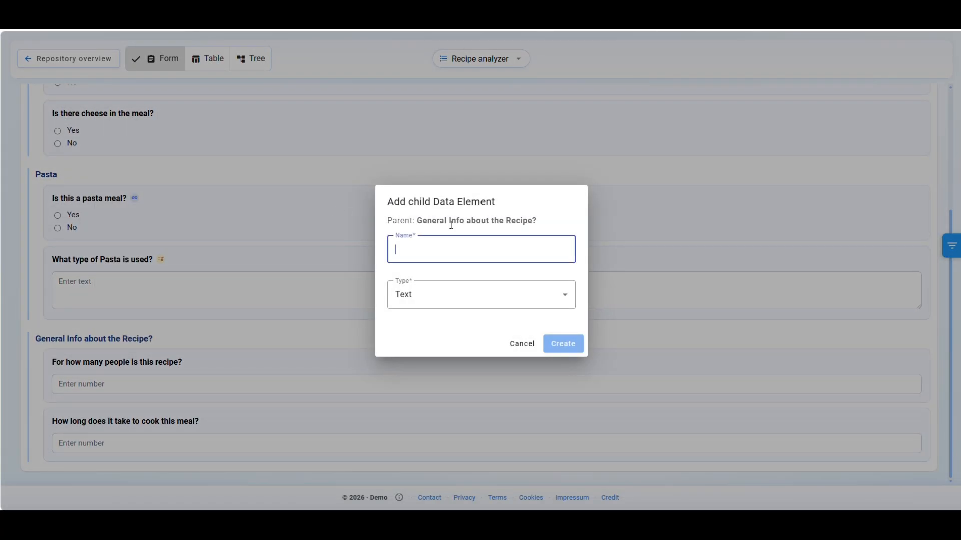
left_click(431, 250)
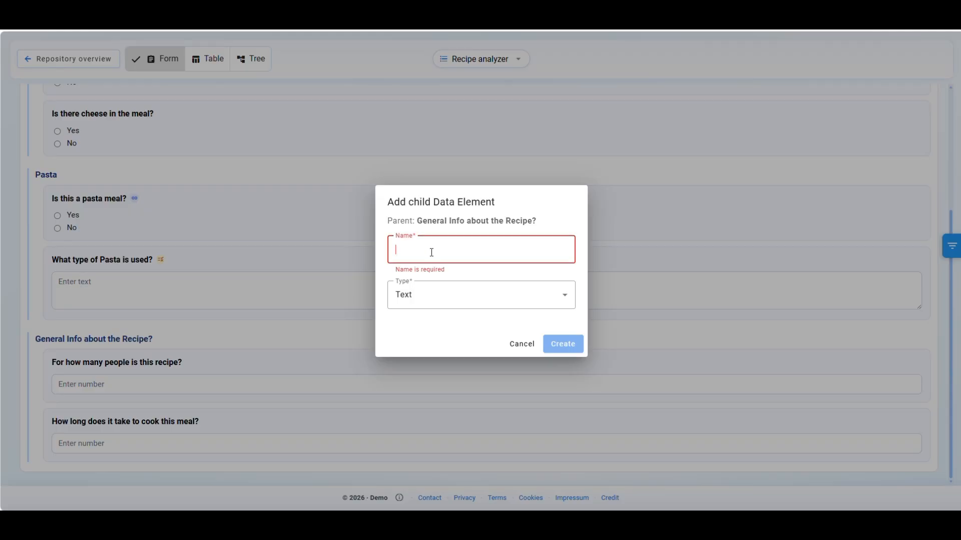
type("What type of c")
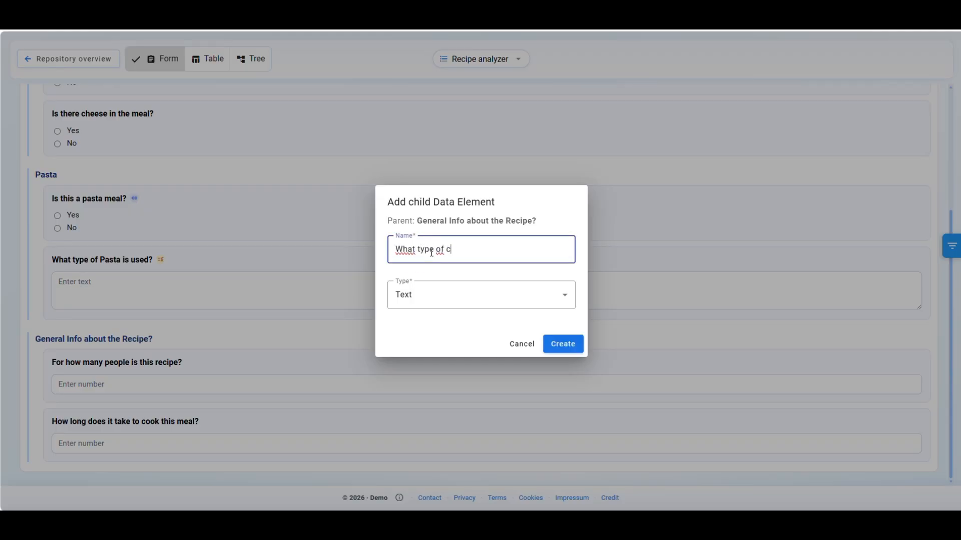
type("uisine is this meal")
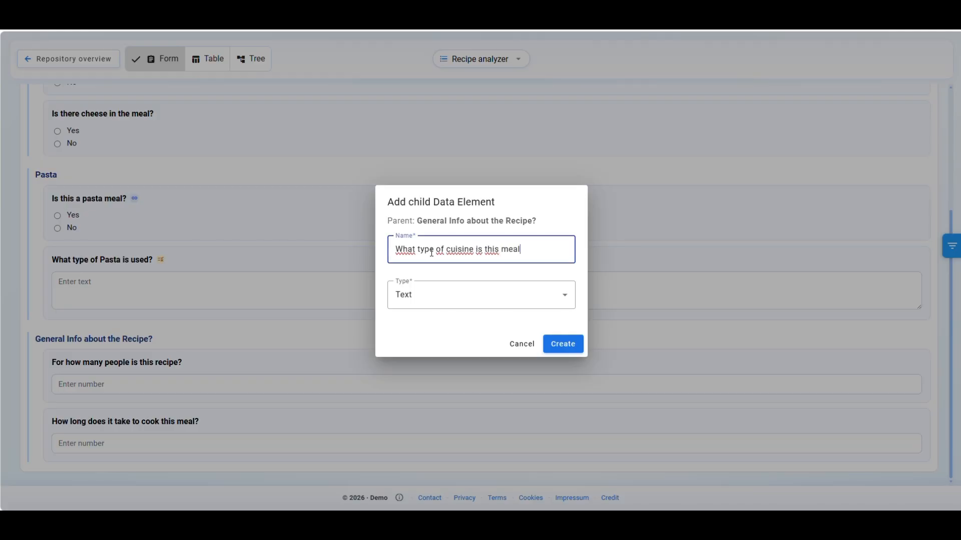
type("?")
left_click(476, 295)
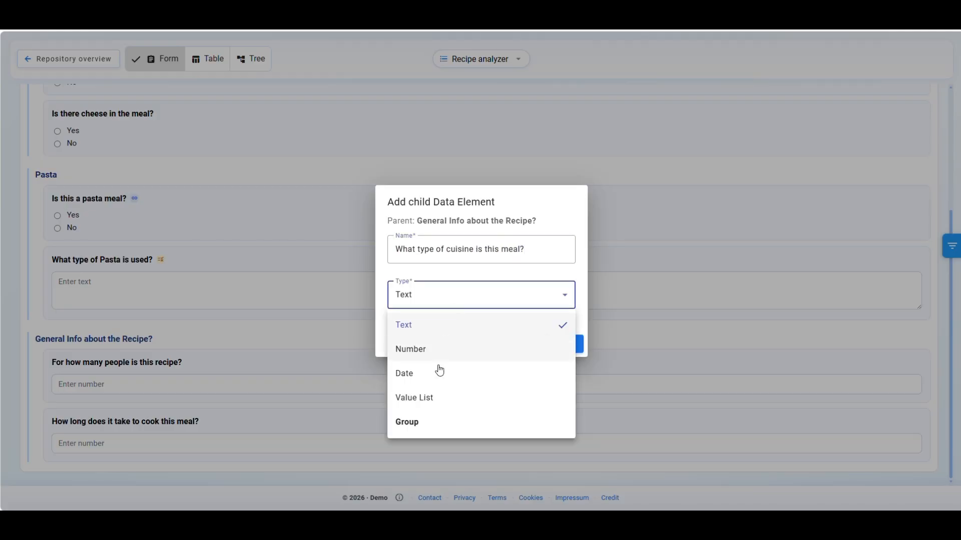
left_click(416, 397)
Enter the permissible values Mediterranean, Asian, African and Other for the cuisine question and create it
left_click(427, 314)
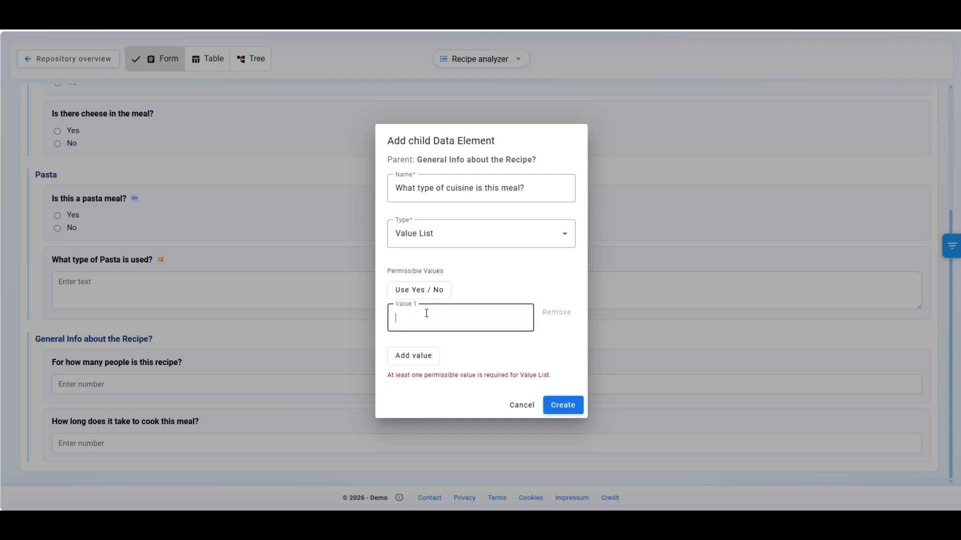
type("Mediterranean")
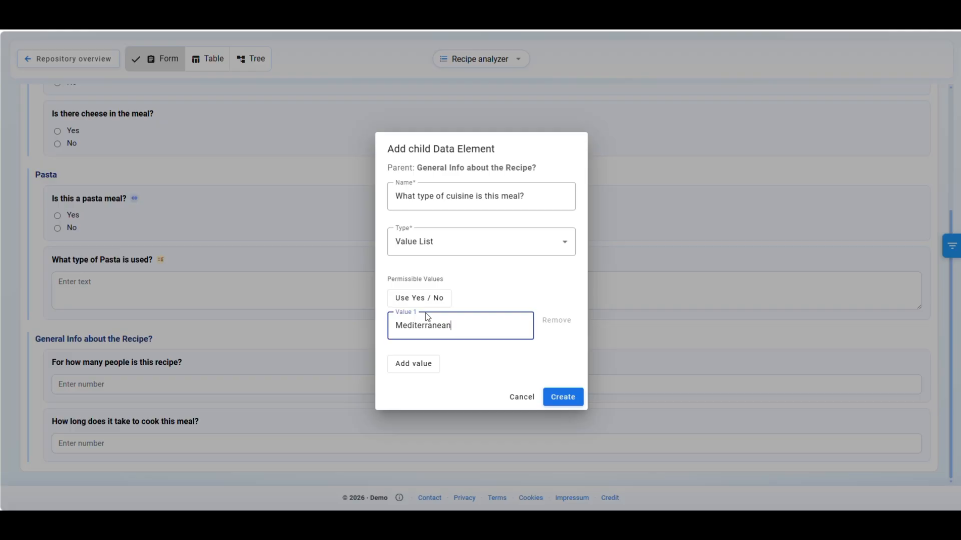
left_click(428, 363)
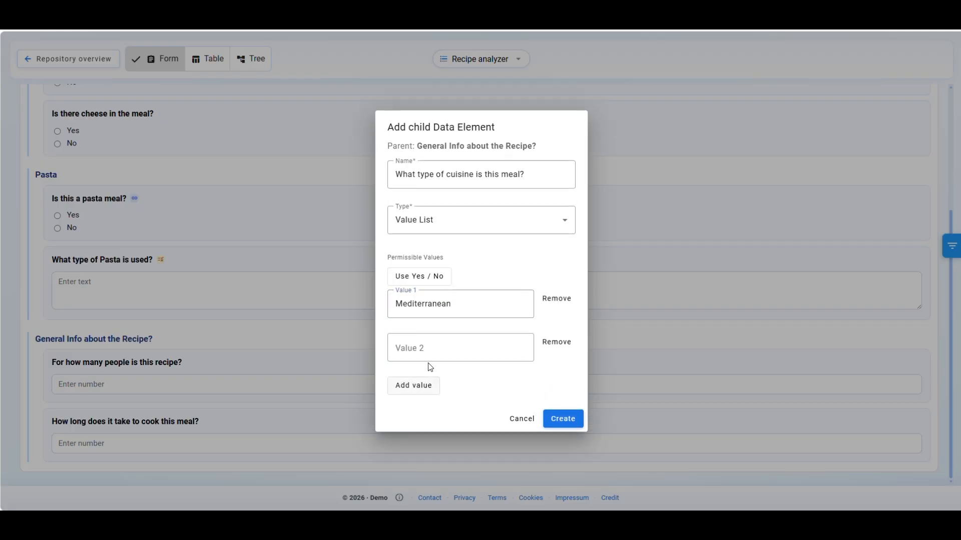
type("Asian")
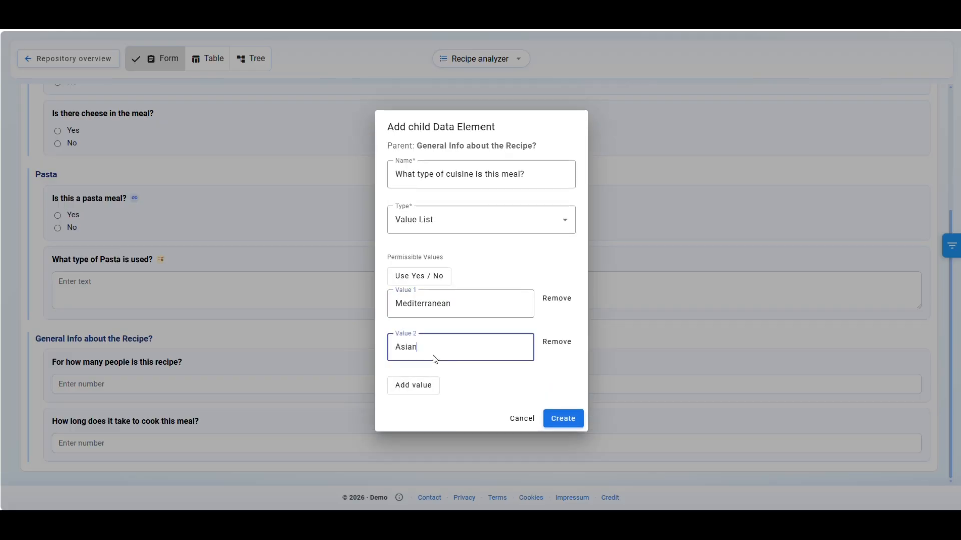
left_click(414, 385)
type("African")
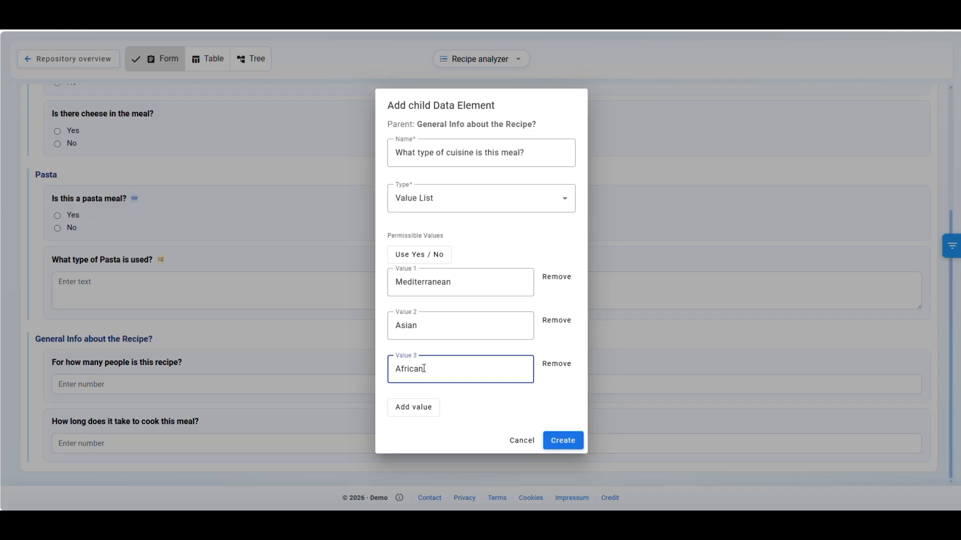
left_click(424, 406)
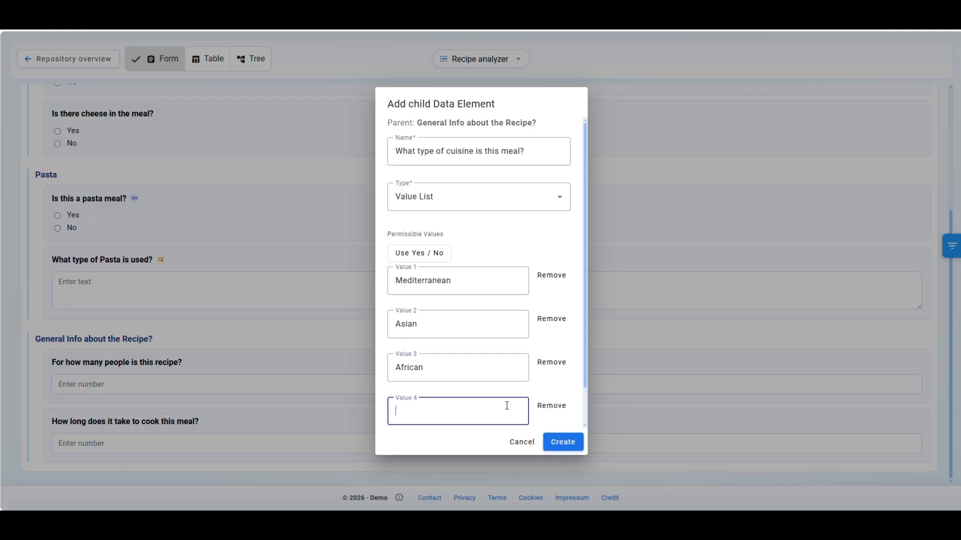
scroll(570, 420, "down", 2)
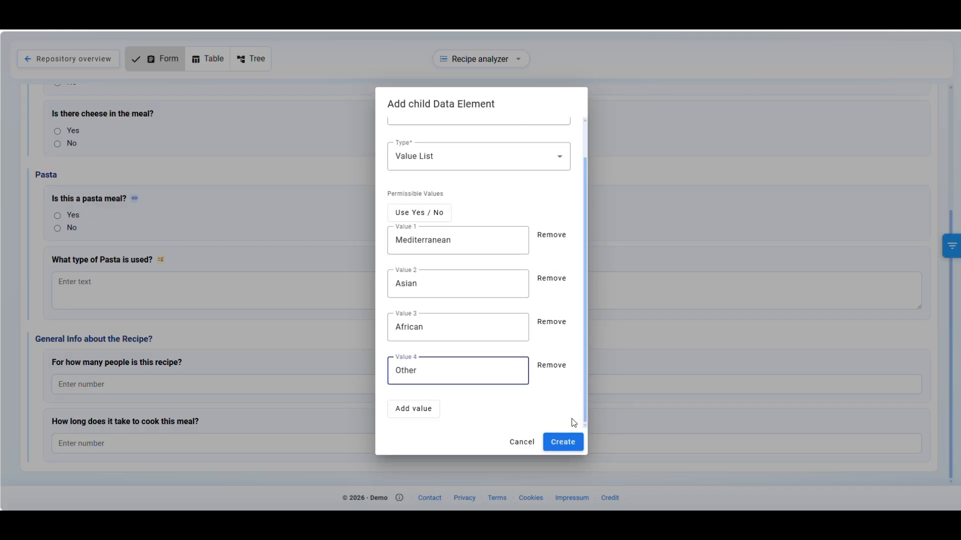
left_click(562, 442)
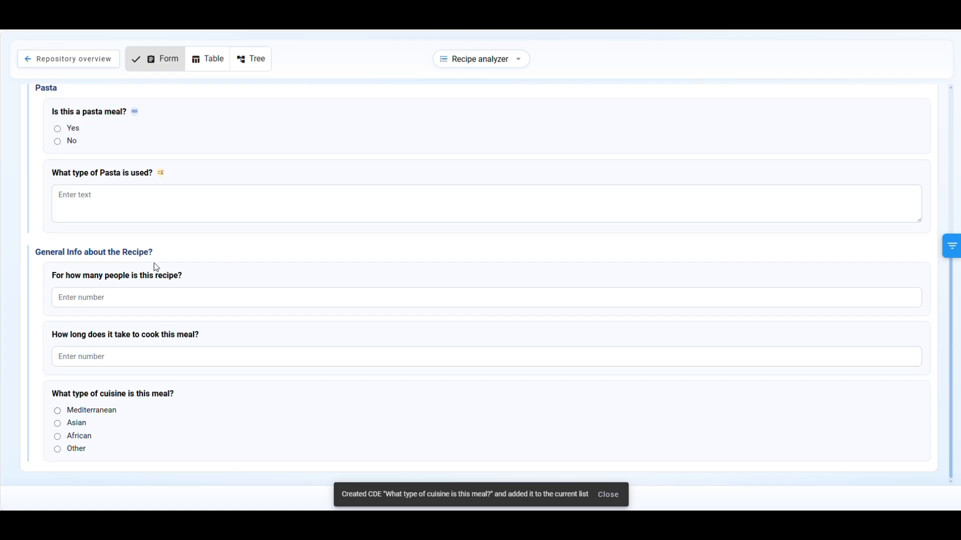
Download the Recipe analyzer list as an A4 PDF form
scroll(181, 278, "up", 4)
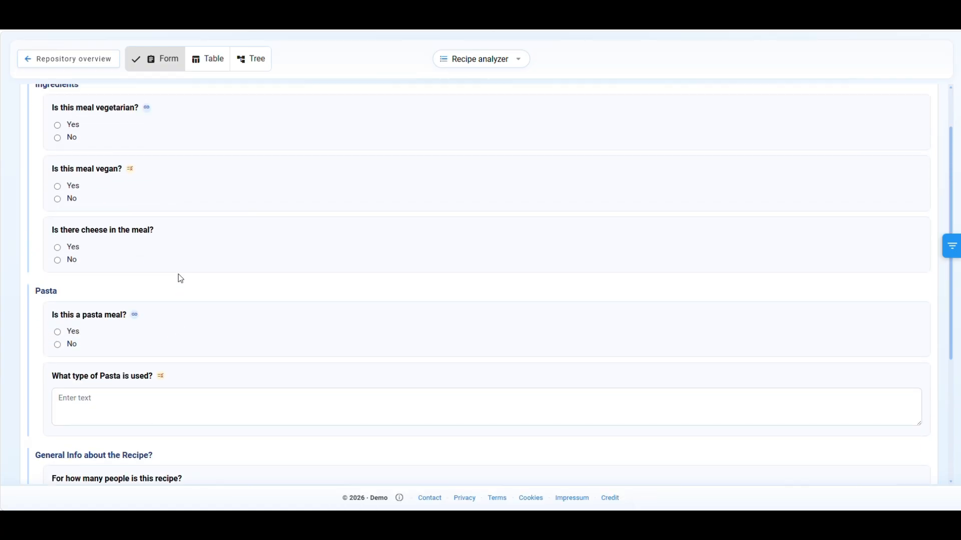
scroll(181, 279, "up", 1)
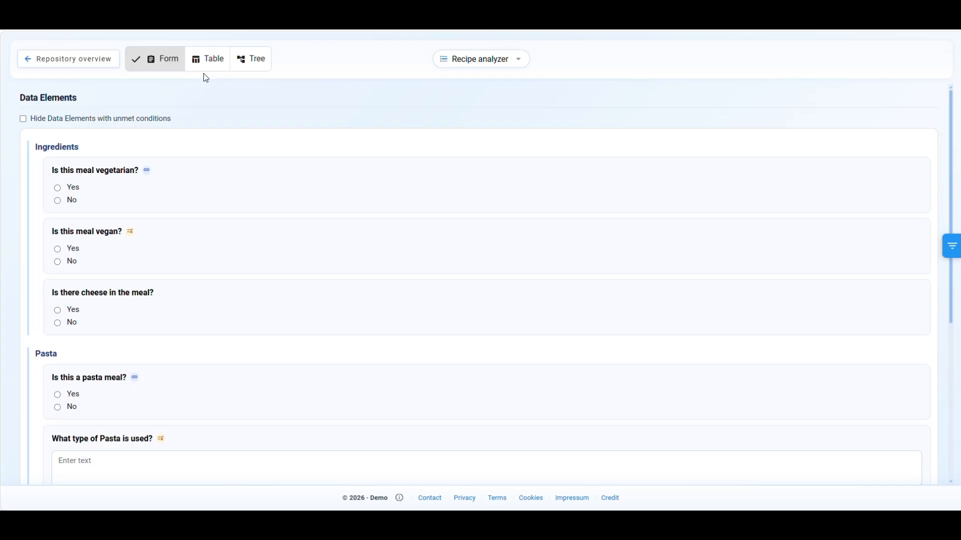
left_click(502, 61)
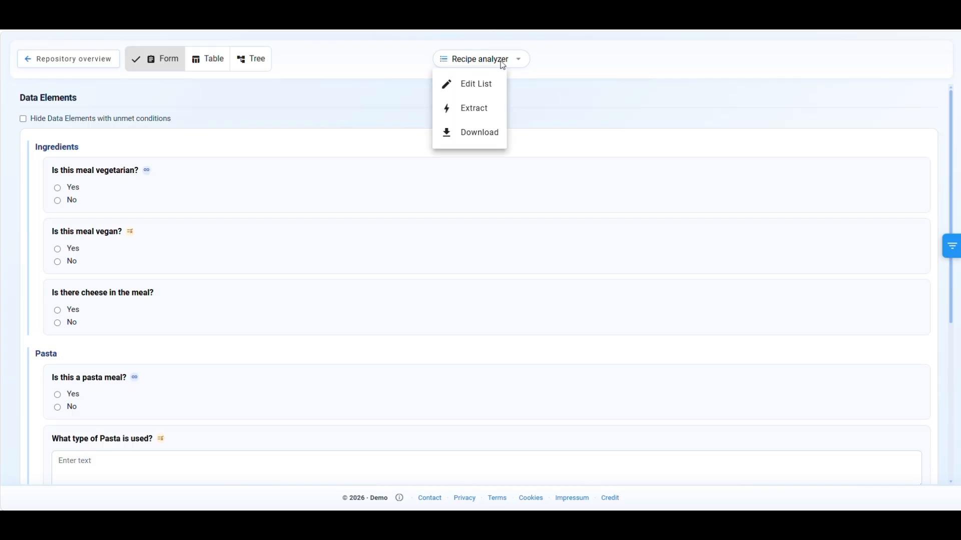
left_click(471, 133)
left_click(485, 296)
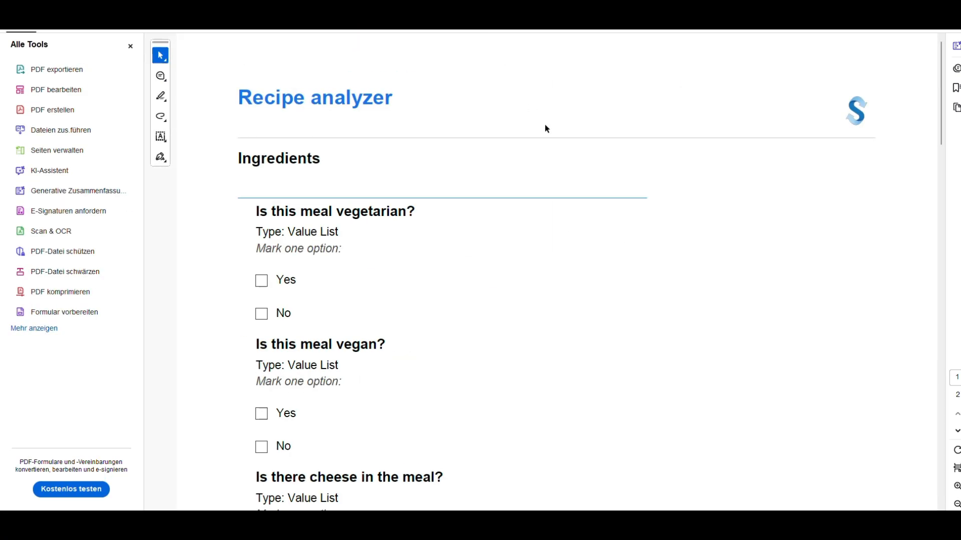
Look through the groups and questions in the downloaded PDF form, then return to the repository and dismiss the downloads list
scroll(648, 223, "down", 7)
scroll(650, 227, "down", 15)
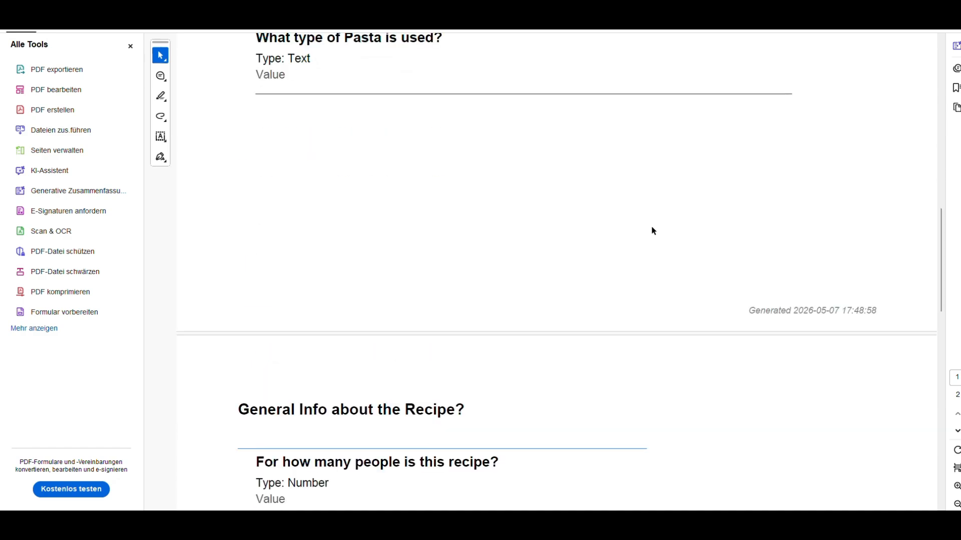
scroll(716, 298, "down", 5)
scroll(736, 279, "up", 6)
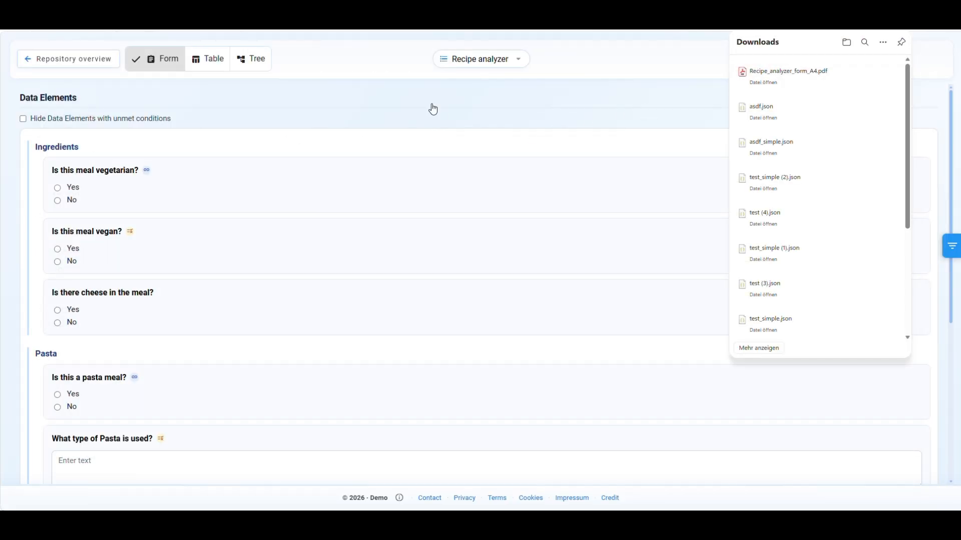
left_click(383, 74)
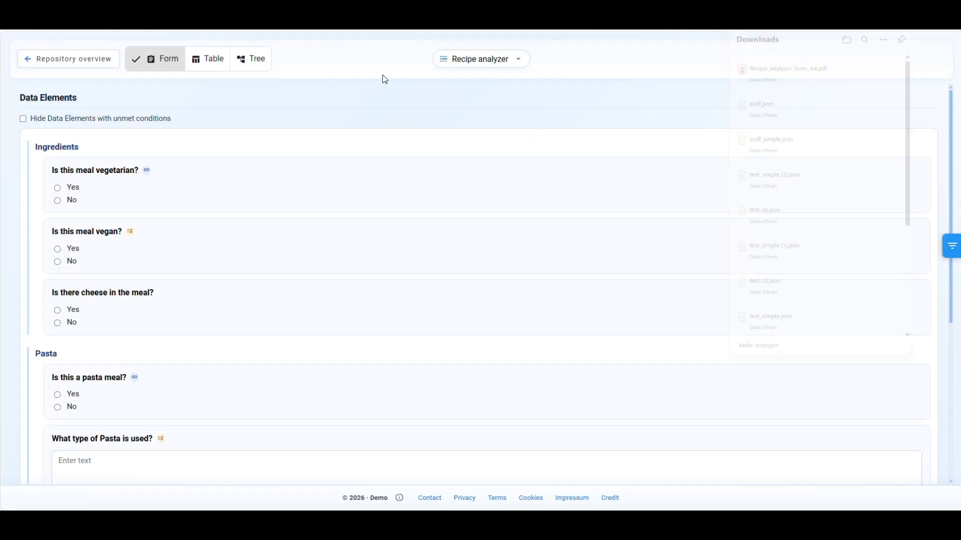
Examine the data elements with their types, possible answers and conditions in the table view
left_click(201, 68)
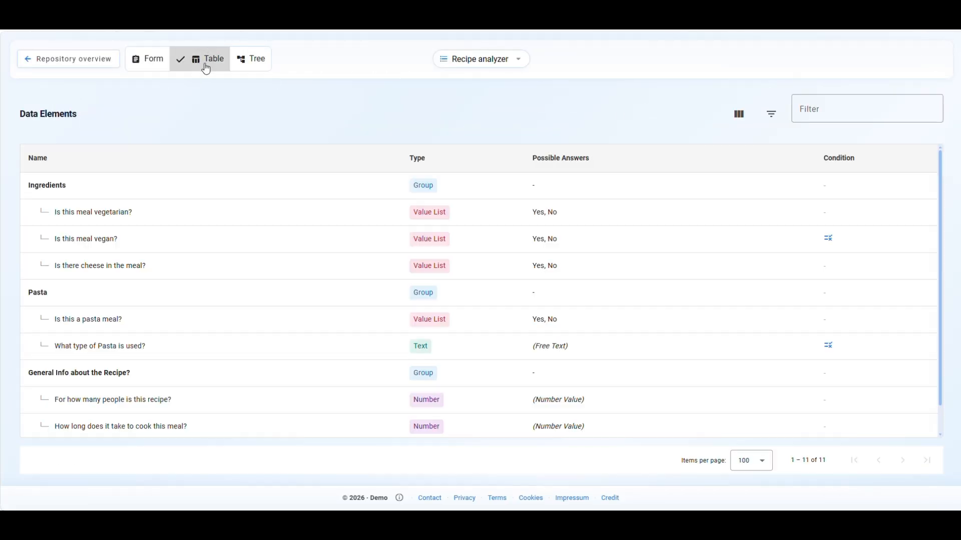
scroll(456, 206, "down", 1)
scroll(380, 295, "up", 1)
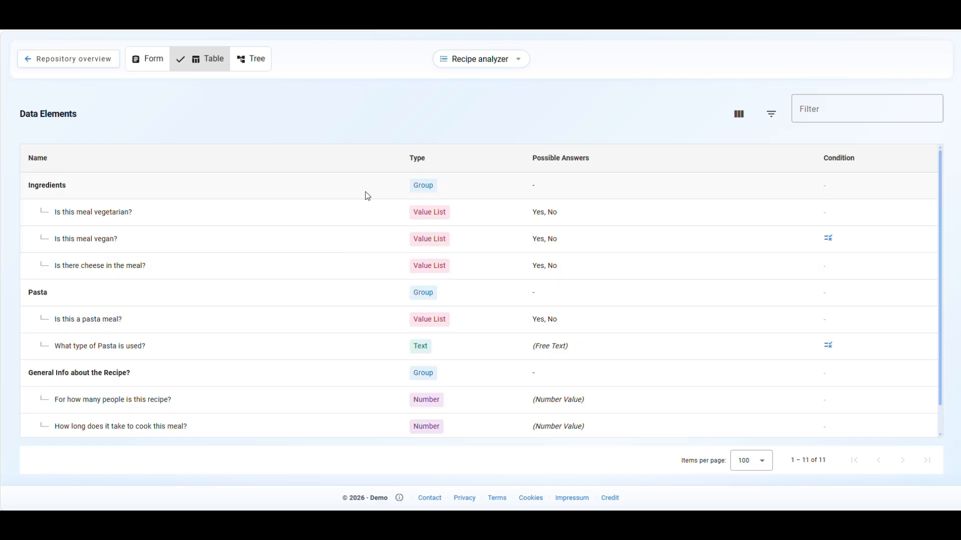
Show the list as a fully expanded tree and inspect the details of the Pasta group
left_click(246, 72)
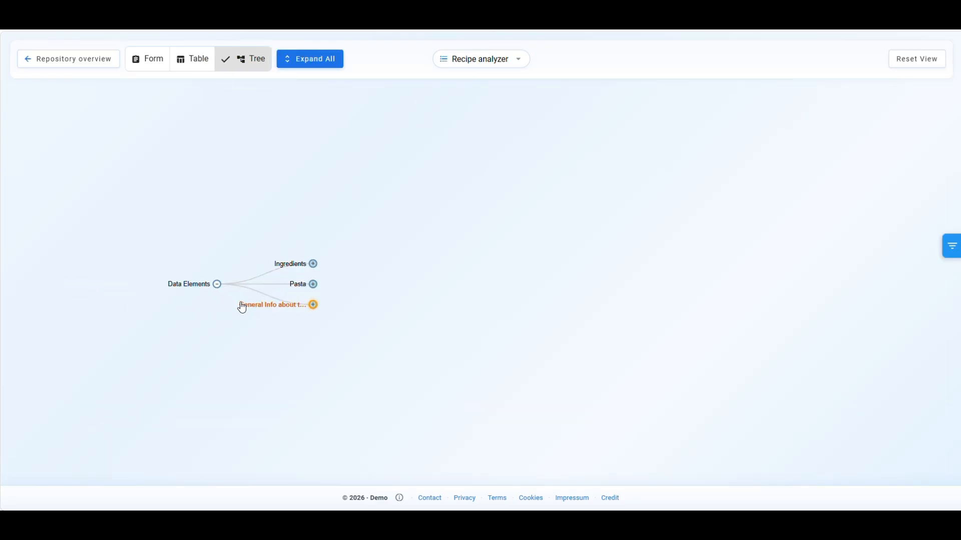
left_click(302, 64)
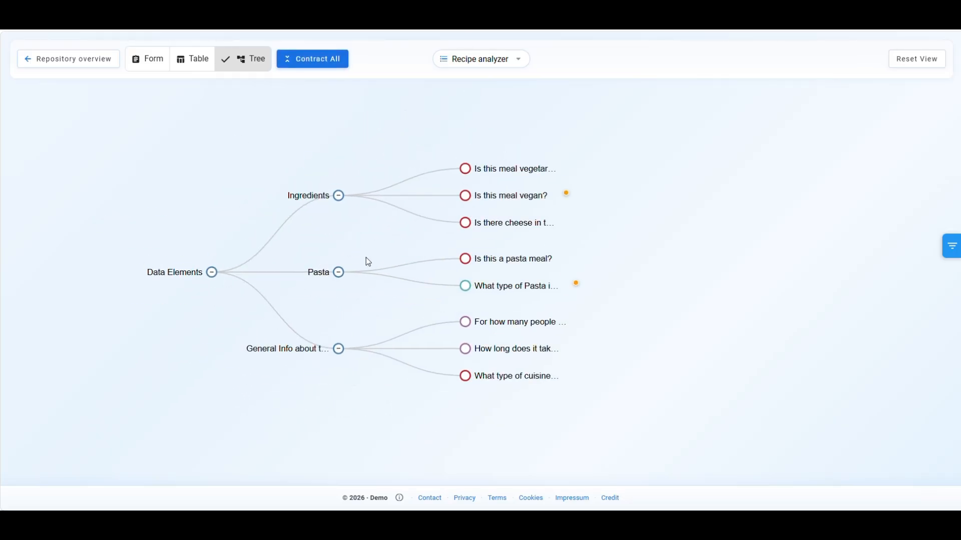
left_click(318, 275)
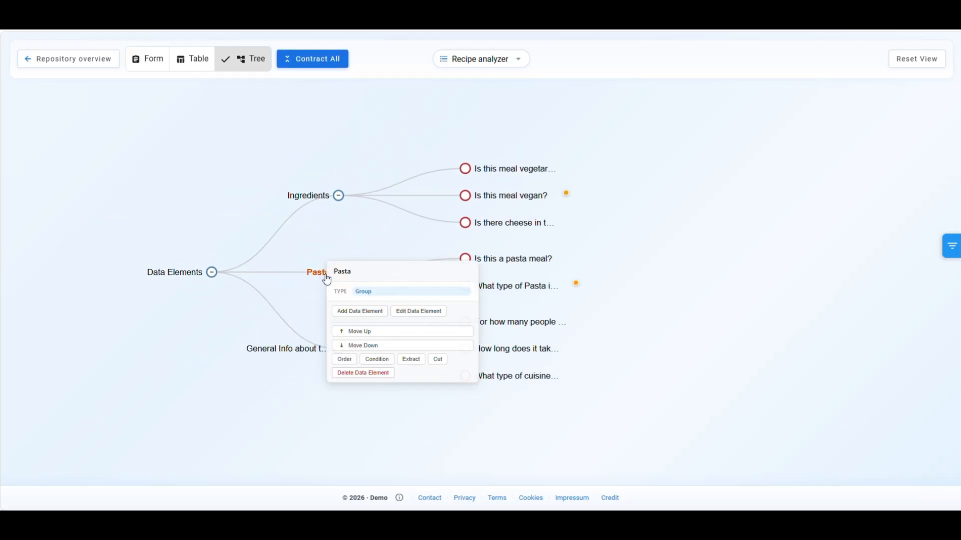
left_click(209, 210)
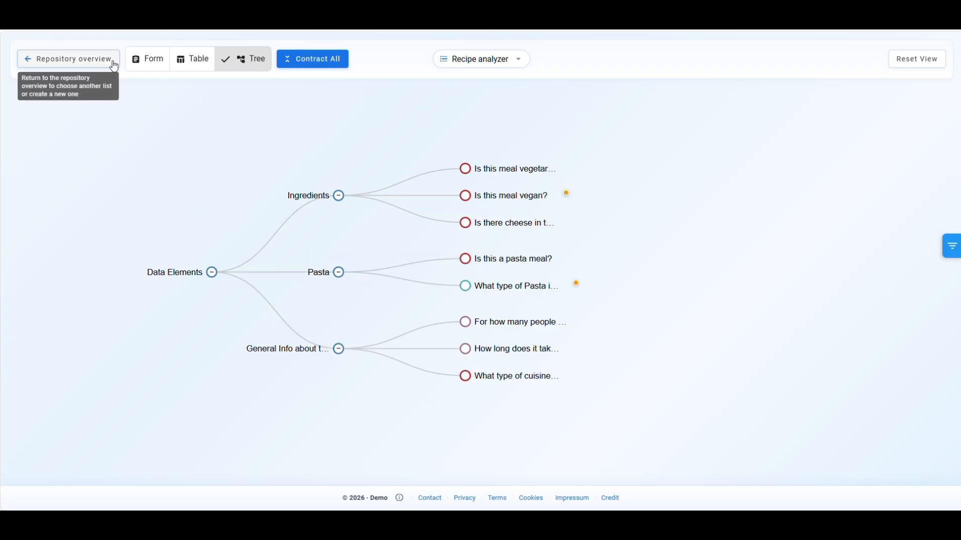
Hide data elements with unmet conditions in the form view and start an extraction with the Recipe analyzer list
left_click(156, 68)
left_click(481, 59)
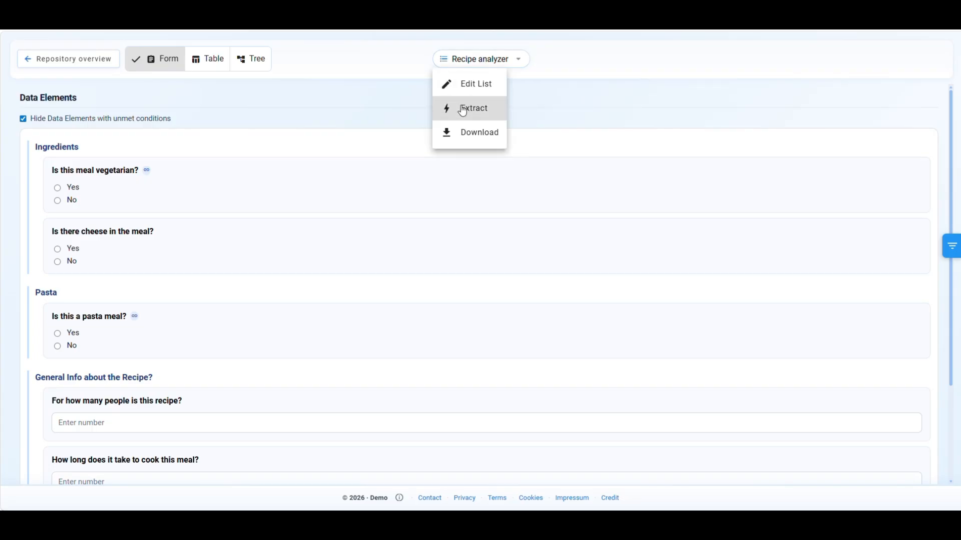
left_click(463, 109)
Review the questions loaded for extraction and browse the topic sets to the Recipe analyzer card
scroll(110, 266, "down", 5)
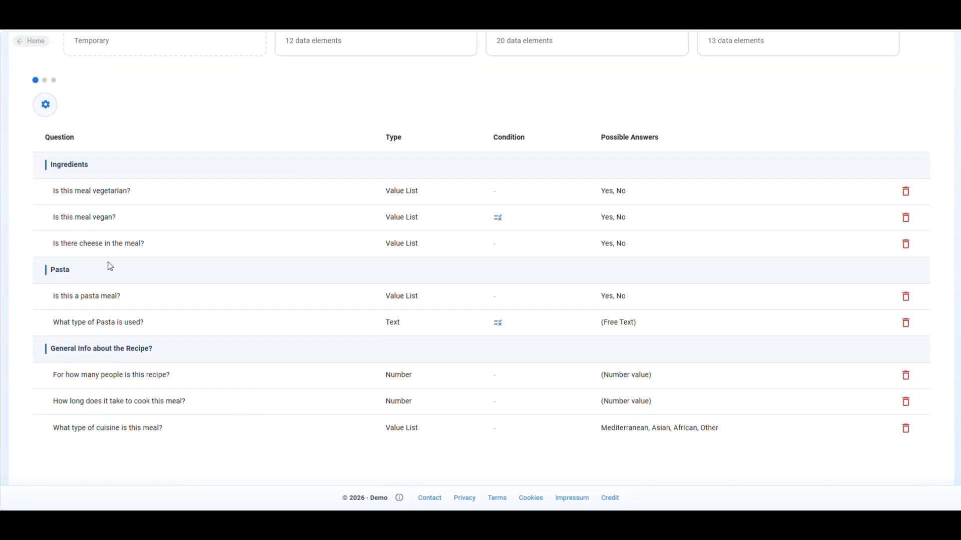
scroll(716, 437, "up", 5)
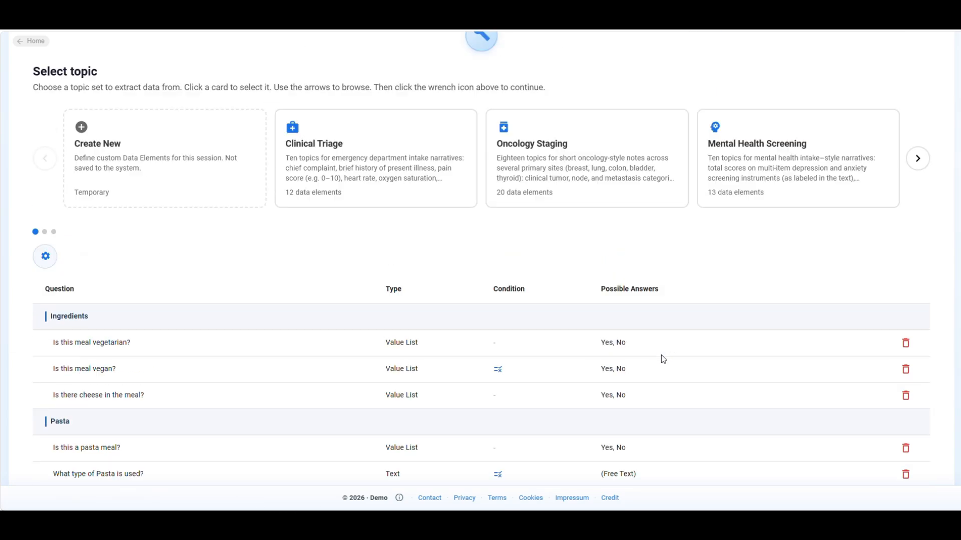
left_click(918, 261)
left_click(920, 261)
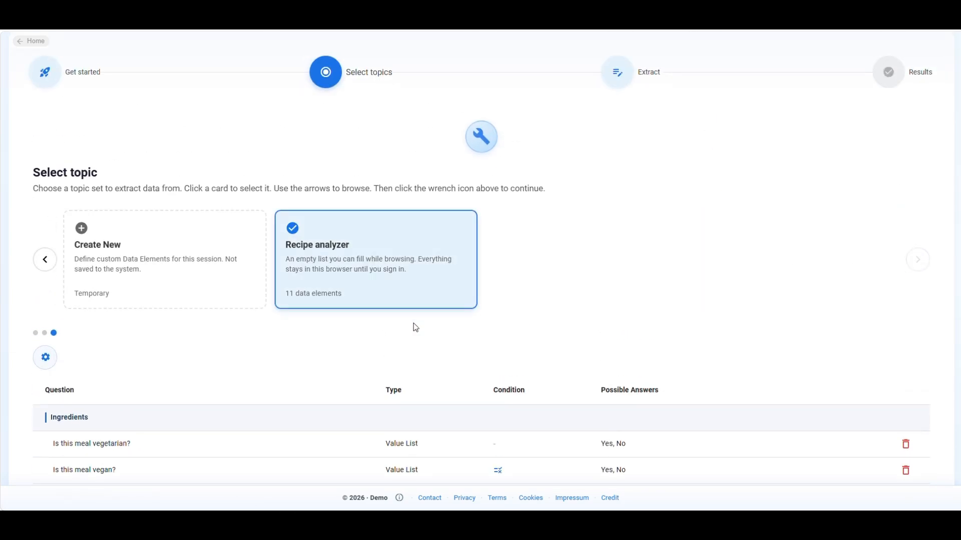
Continue with the Recipe analyzer topic set, paste the Spaghetti Carbonara recipe as source text and run the extraction
left_click(482, 143)
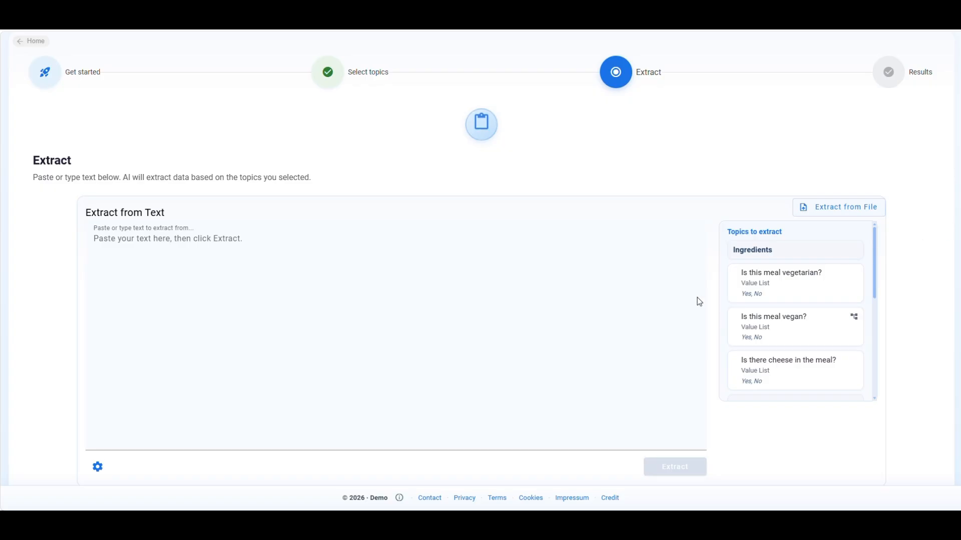
left_click(376, 287)
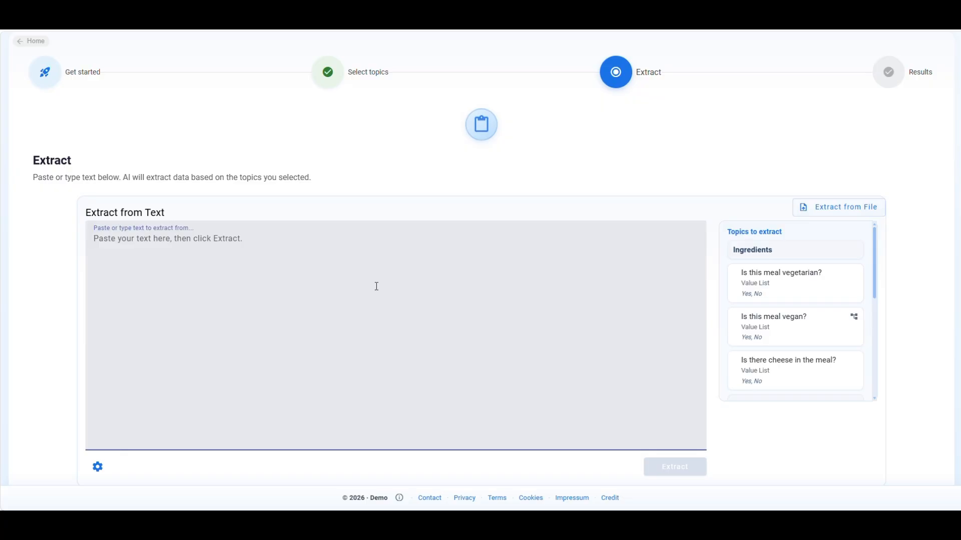
key("ctrl+v")
scroll(196, 275, "up", 3)
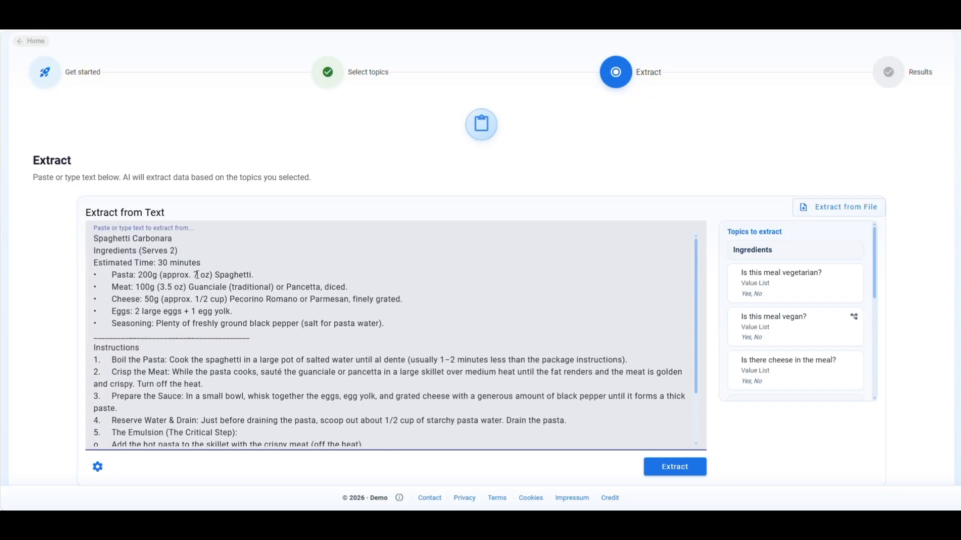
left_click(670, 467)
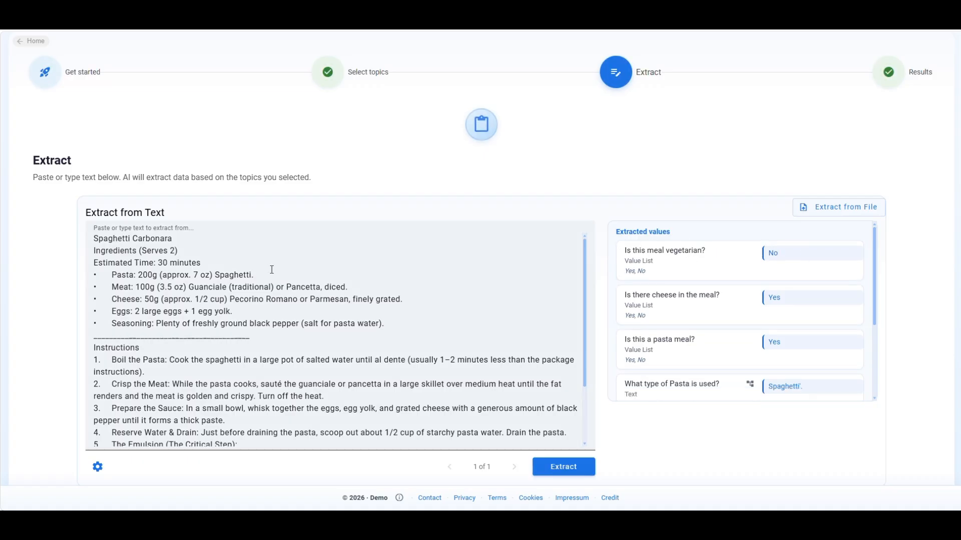
Check each extracted value for Spaghetti Carbonara against its source passage in the recipe, including the possible cuisine answers
mouse_move(783, 255)
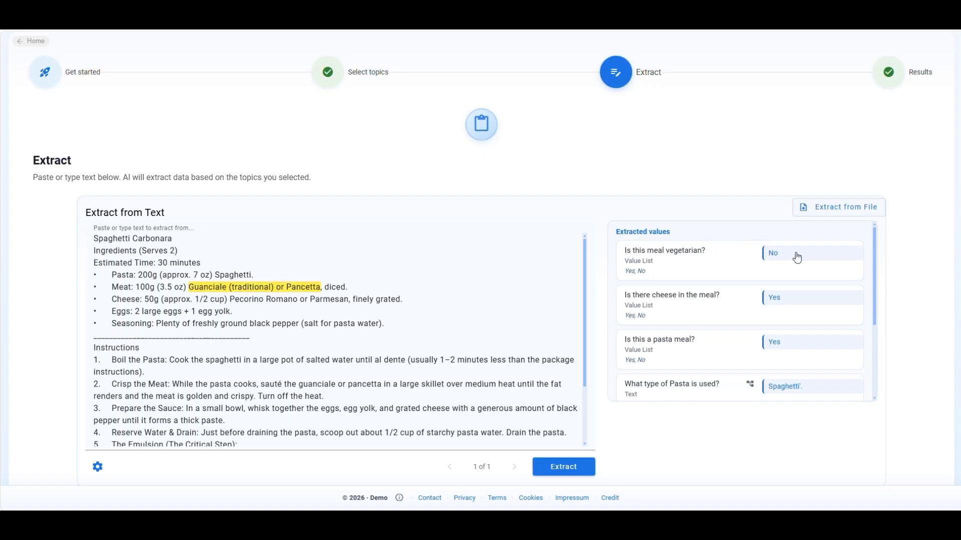
mouse_move(800, 300)
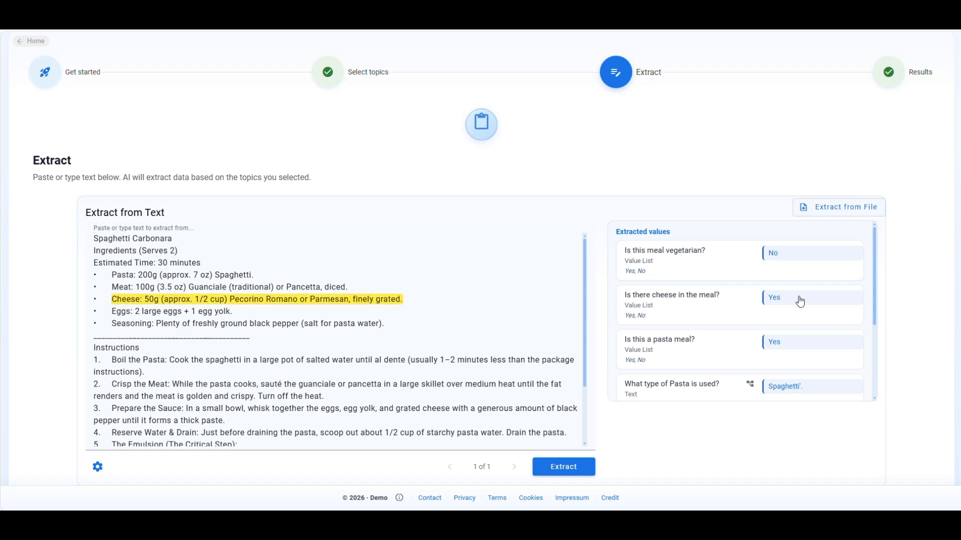
mouse_move(801, 347)
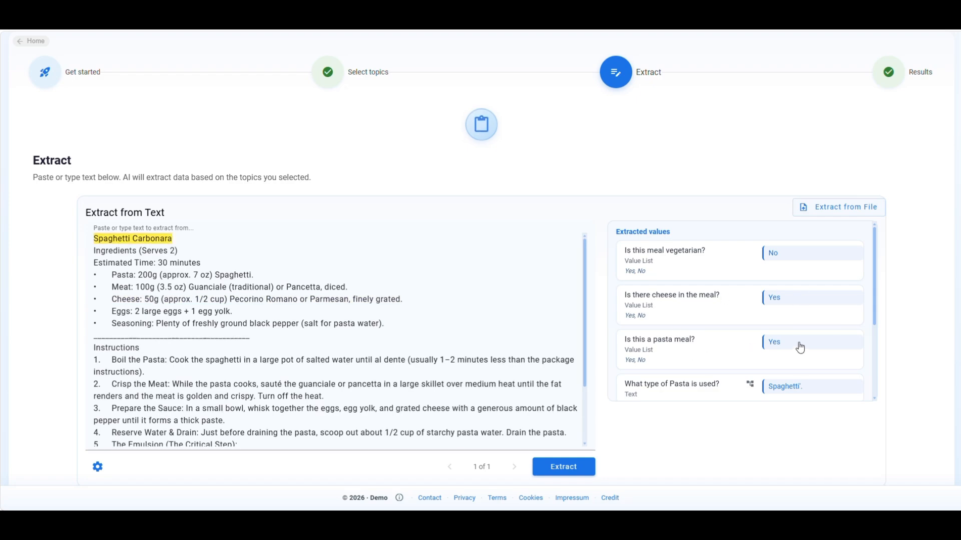
scroll(800, 347, "down", 1)
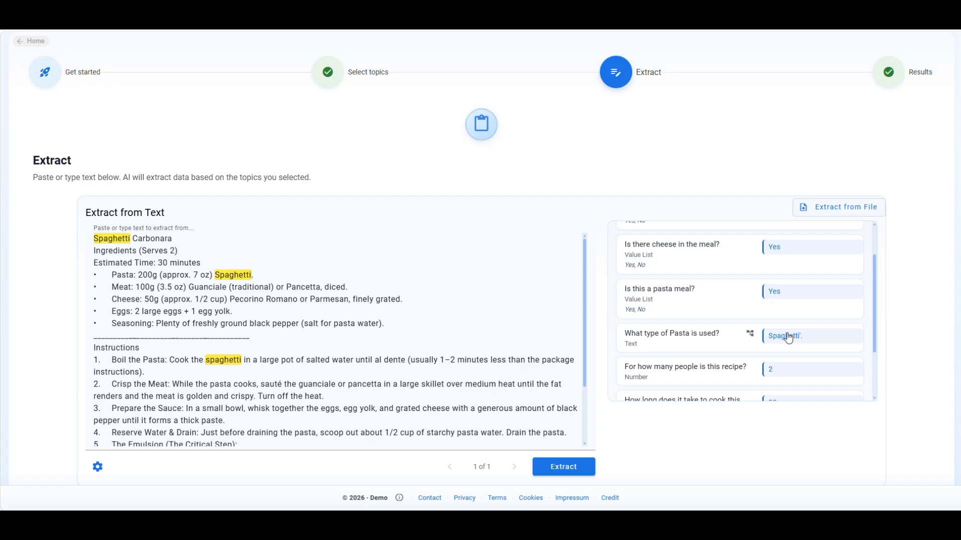
scroll(781, 330, "down", 2)
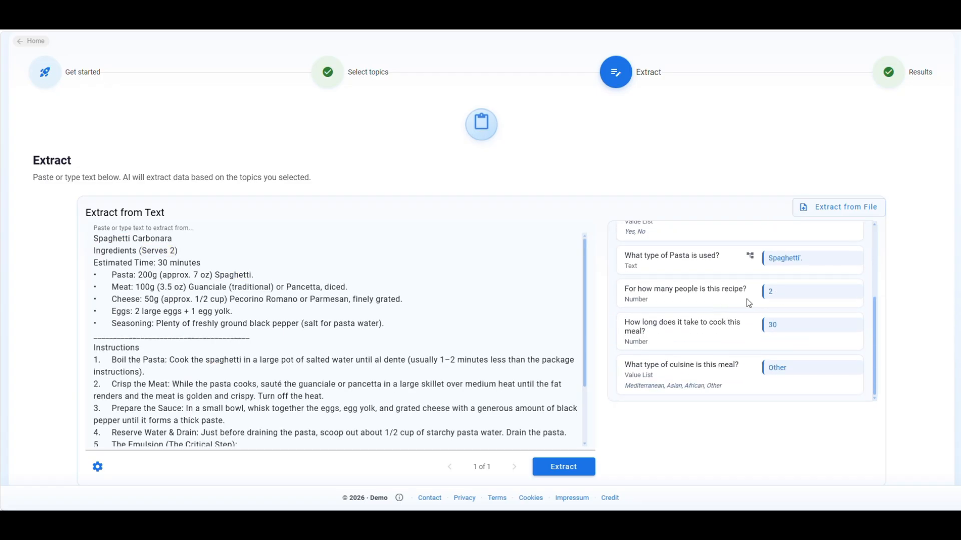
scroll(779, 325, "down", 1)
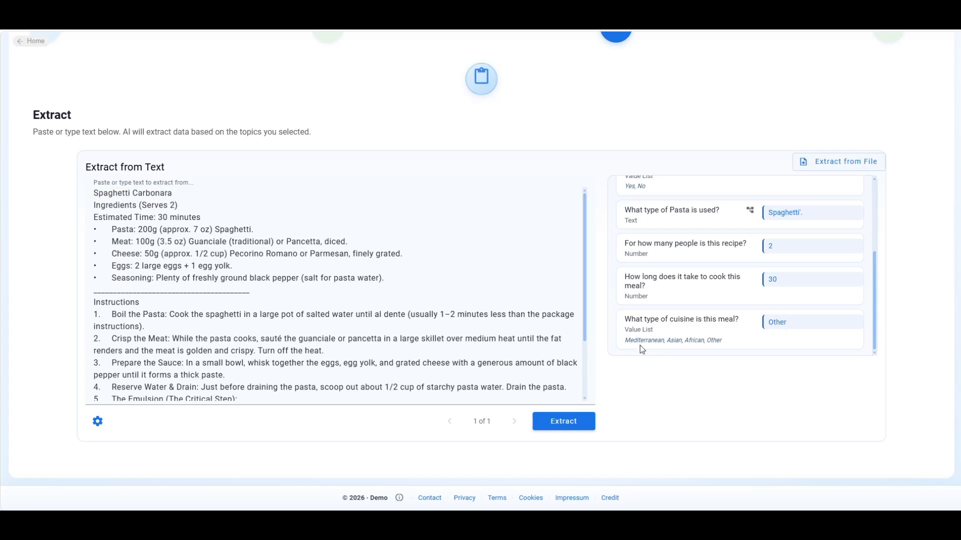
left_click_drag(625, 341, 666, 338)
Replace the source text with the Tekka Maki recipe and run the extraction again
left_click(358, 315)
key("ctrl+a")
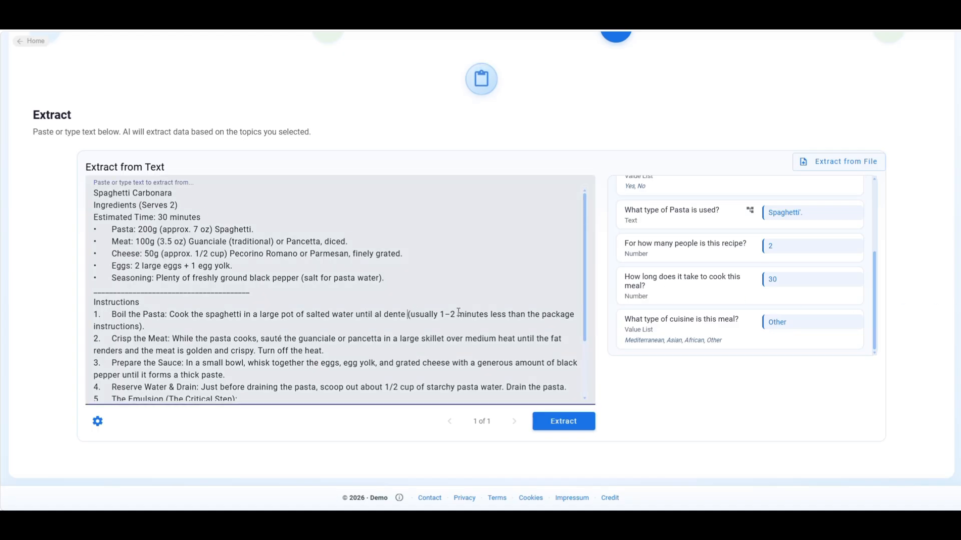
key("ctrl+v")
scroll(358, 315, "up", 2)
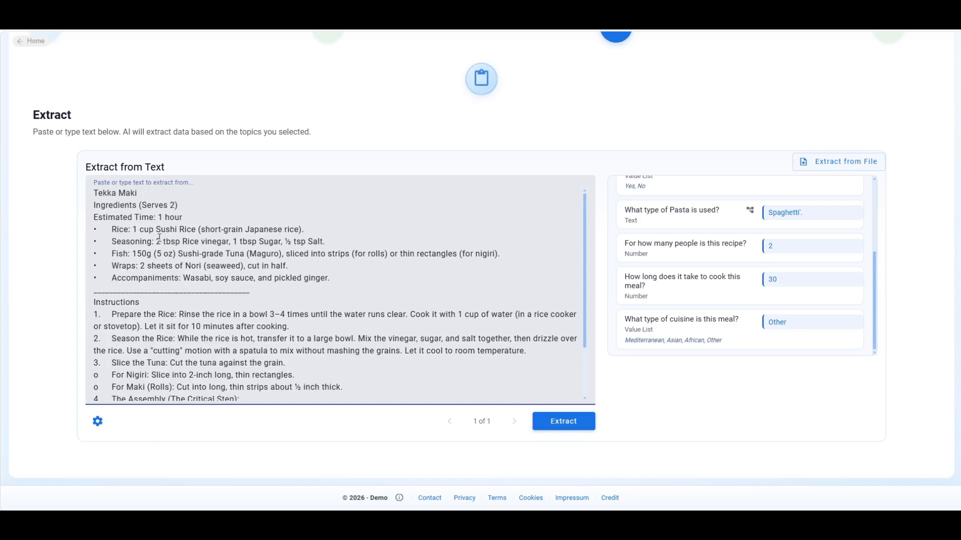
left_click(554, 420)
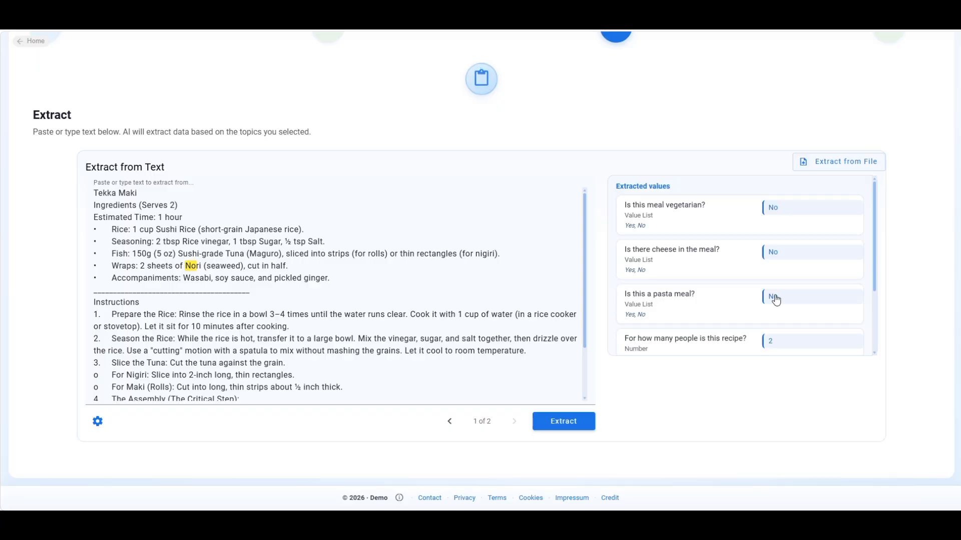
Review the extracted Tekka Maki values and their source passages, from the vegetarian question to the cuisine type
scroll(774, 295, "down", 1)
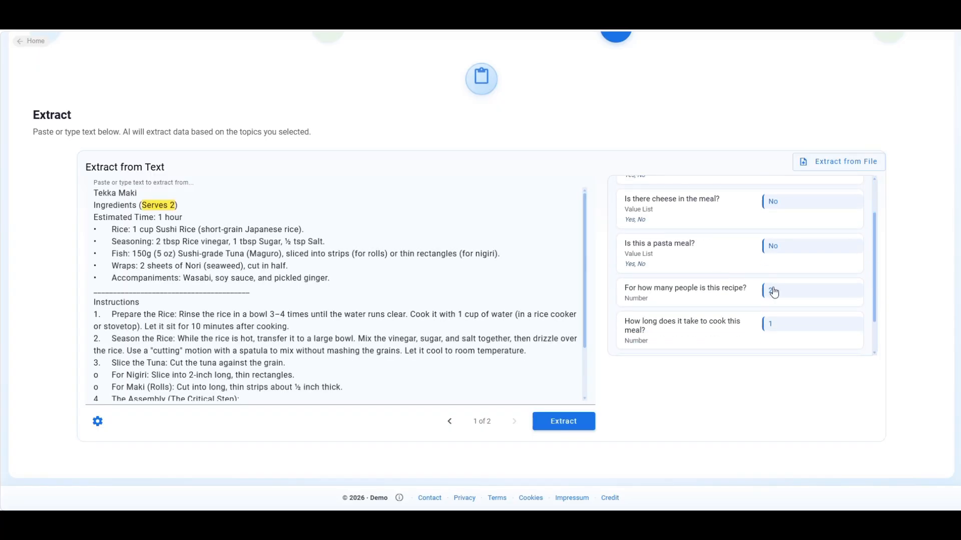
scroll(774, 293, "down", 1)
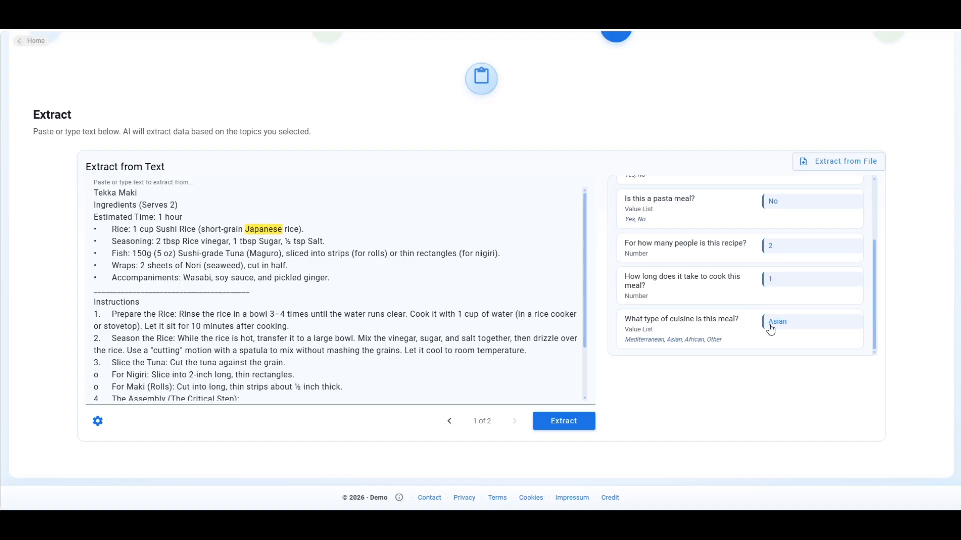
scroll(697, 295, "up", 3)
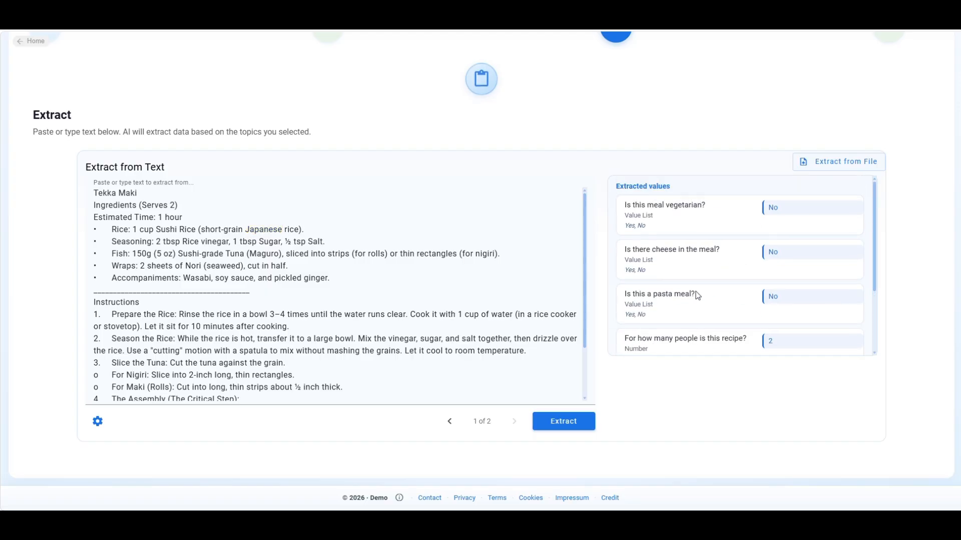
scroll(530, 217, "up", 1)
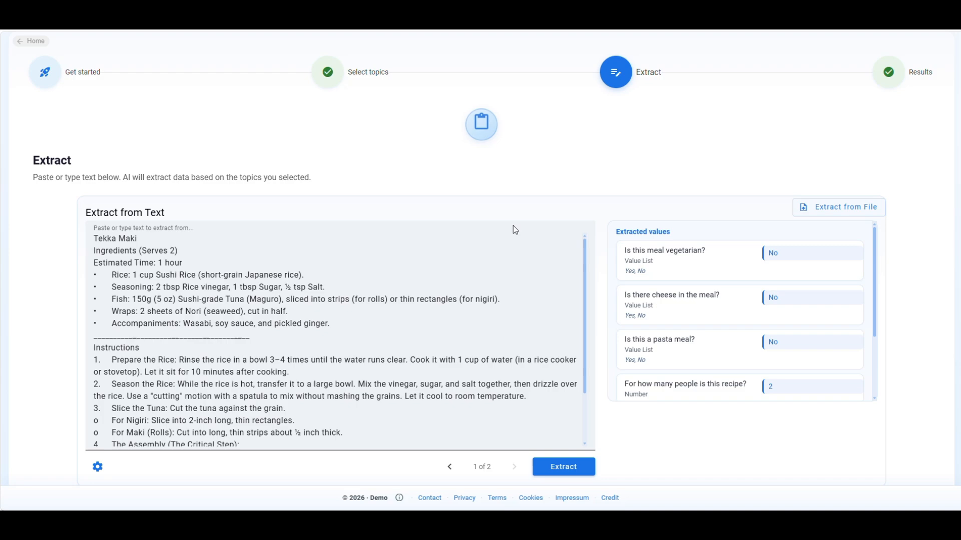
Return to topic selection and show the Recipe analyzer list in the Data Element Editor
left_click(355, 94)
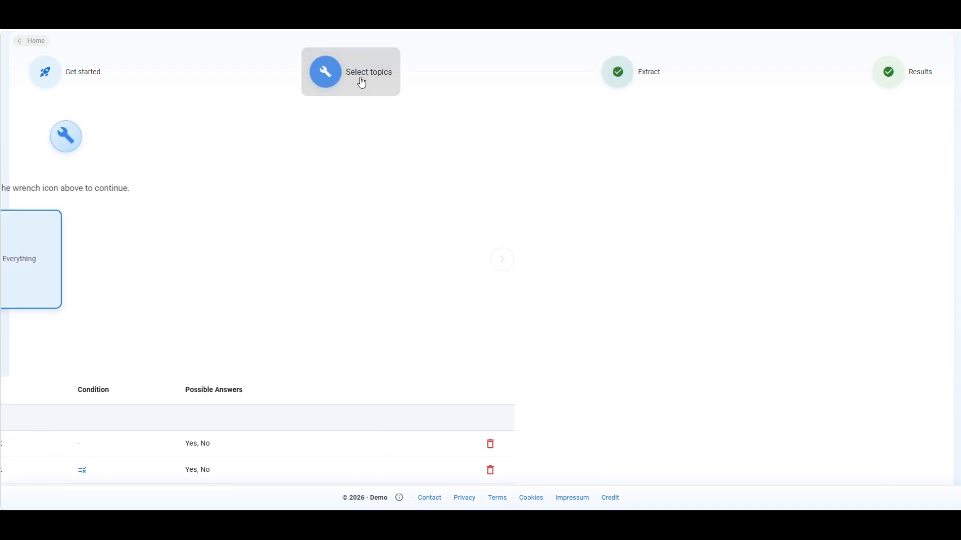
left_click(45, 357)
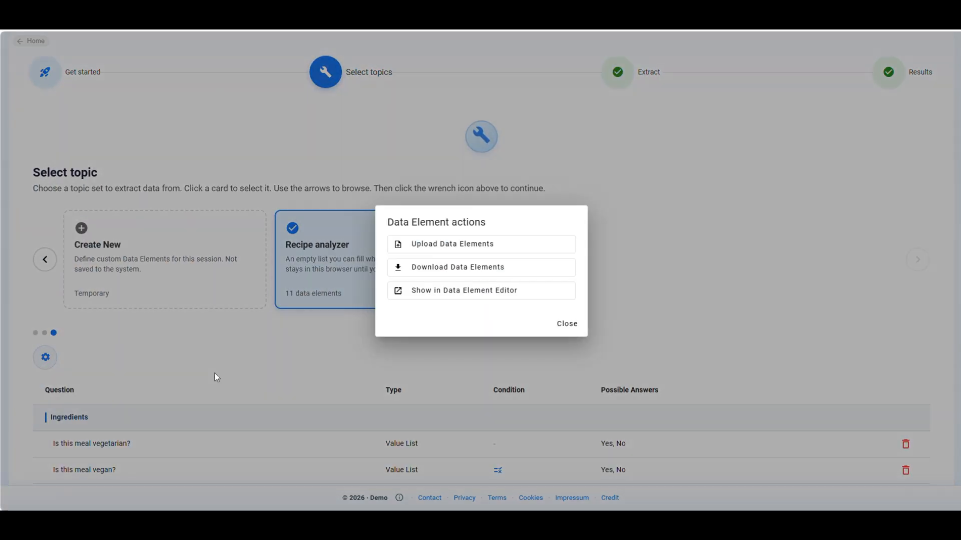
left_click(442, 290)
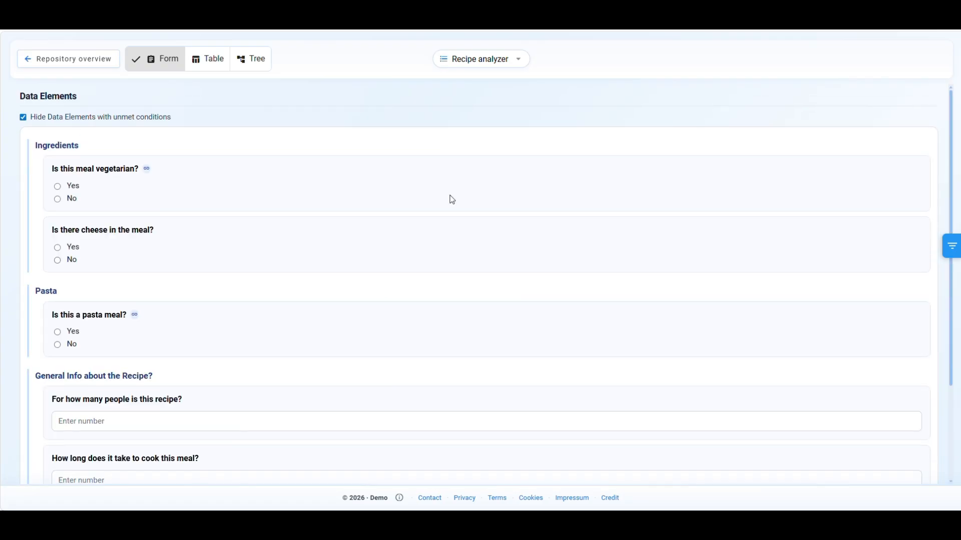
Download the Recipe analyzer list in JSON format
left_click(518, 61)
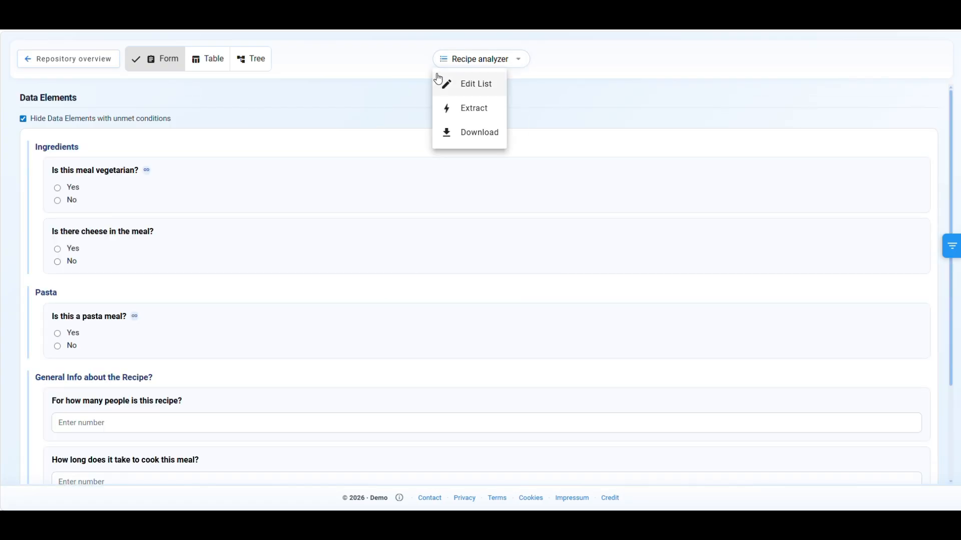
left_click(477, 134)
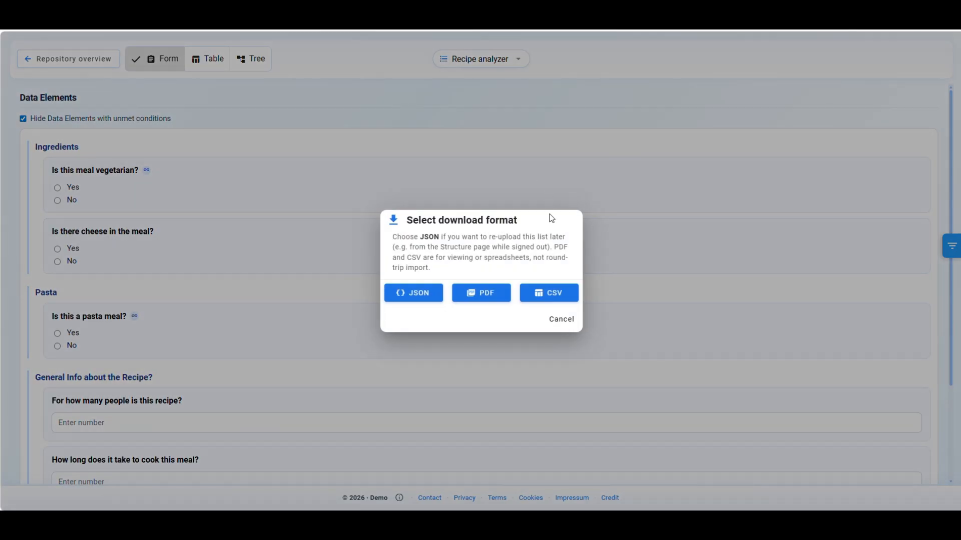
left_click(560, 329)
left_click(421, 297)
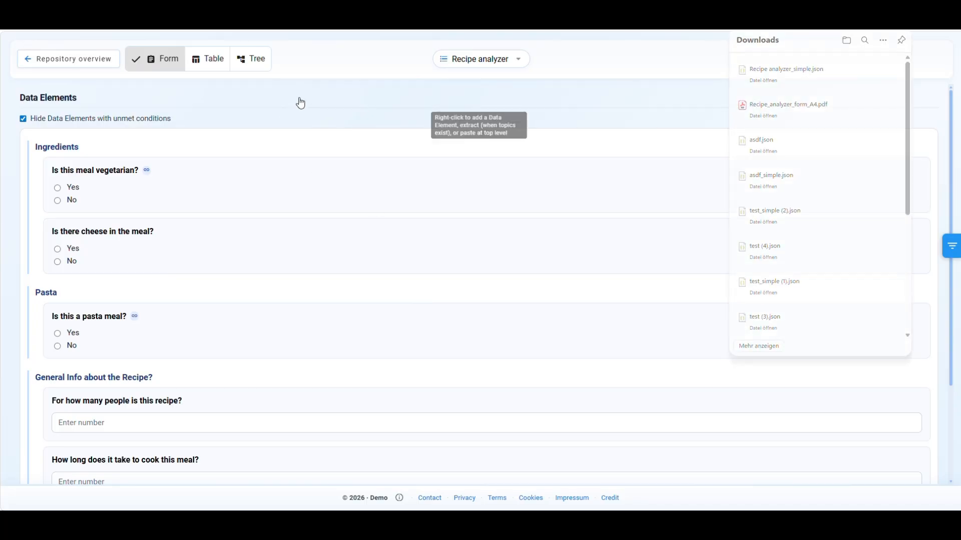
Go back through the repository overview to the platform's home page and look over its description and two demos
left_click(89, 64)
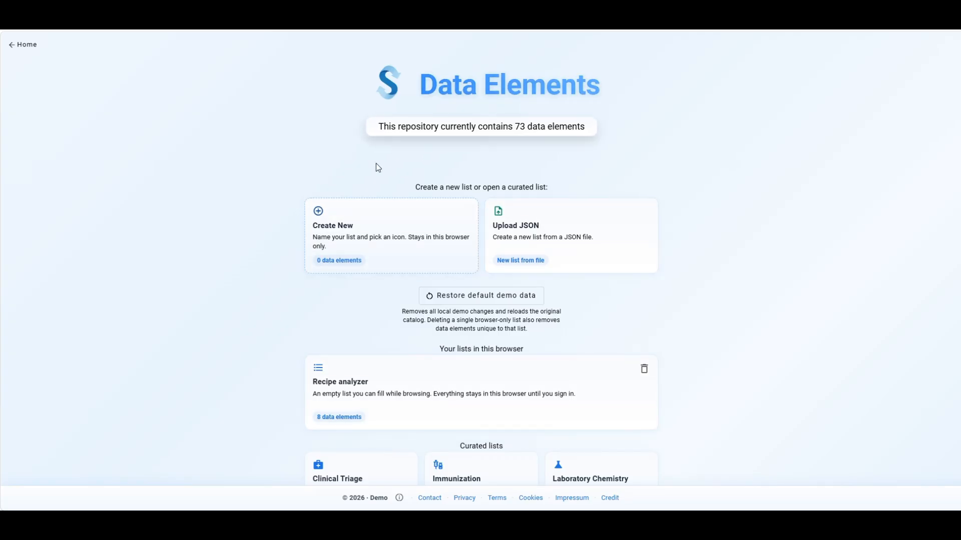
left_click(22, 48)
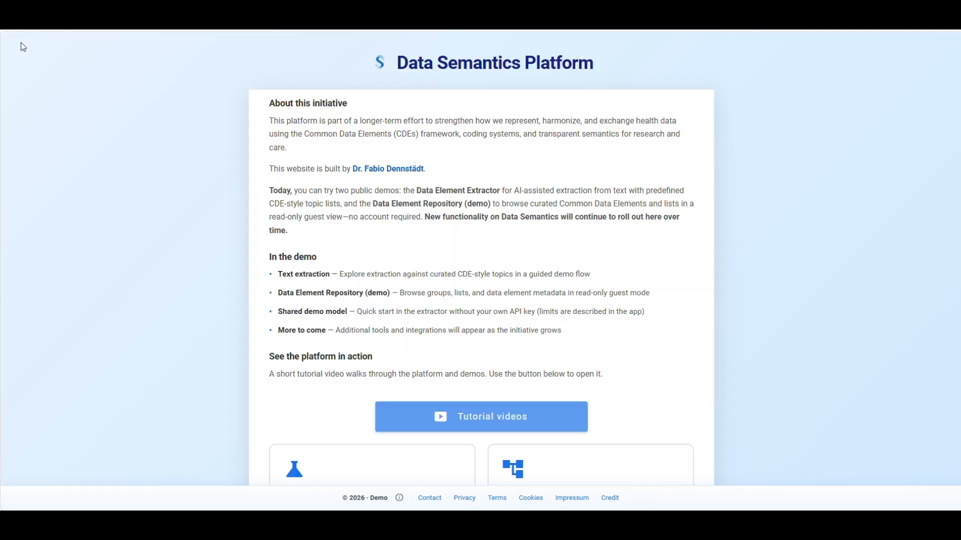
scroll(563, 266, "down", 3)
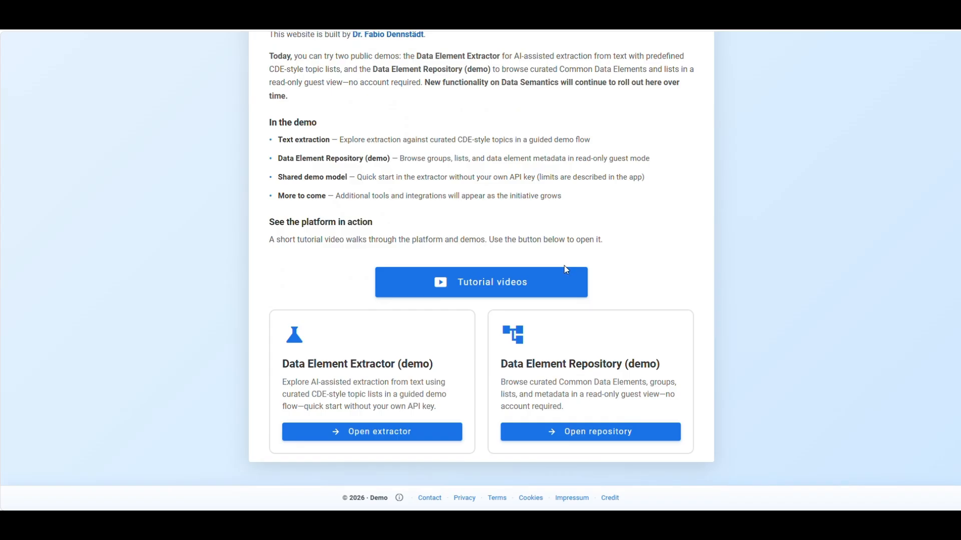
scroll(561, 267, "up", 3)
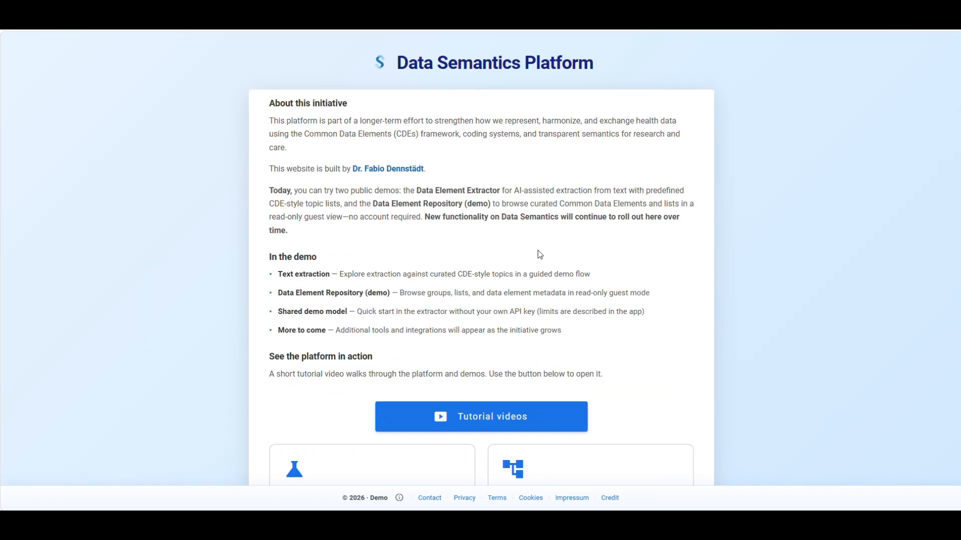
scroll(553, 250, "down", 3)
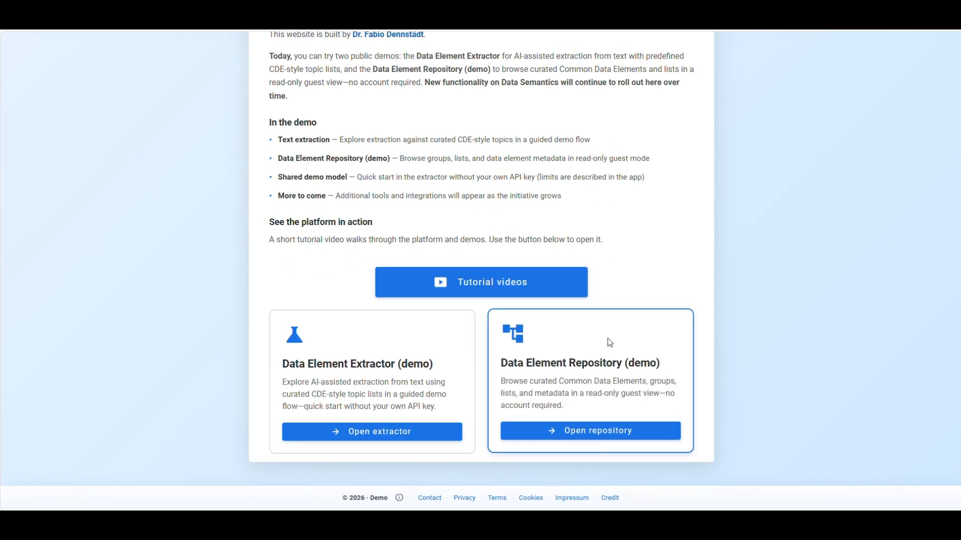